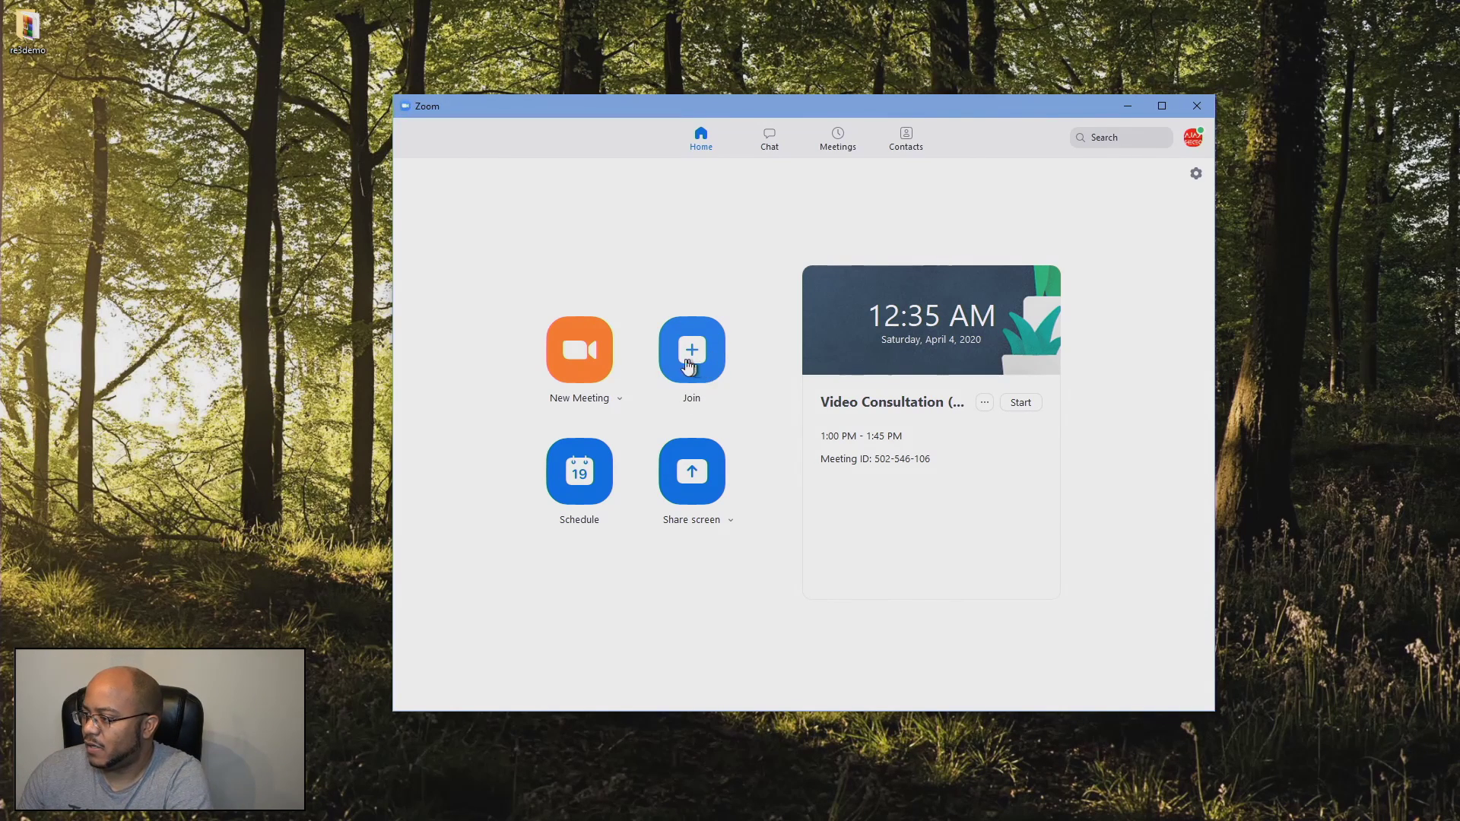
# Step: Start a new Zoom meeting from the Home screen and move its window up and left
pyautogui.click(581, 352)
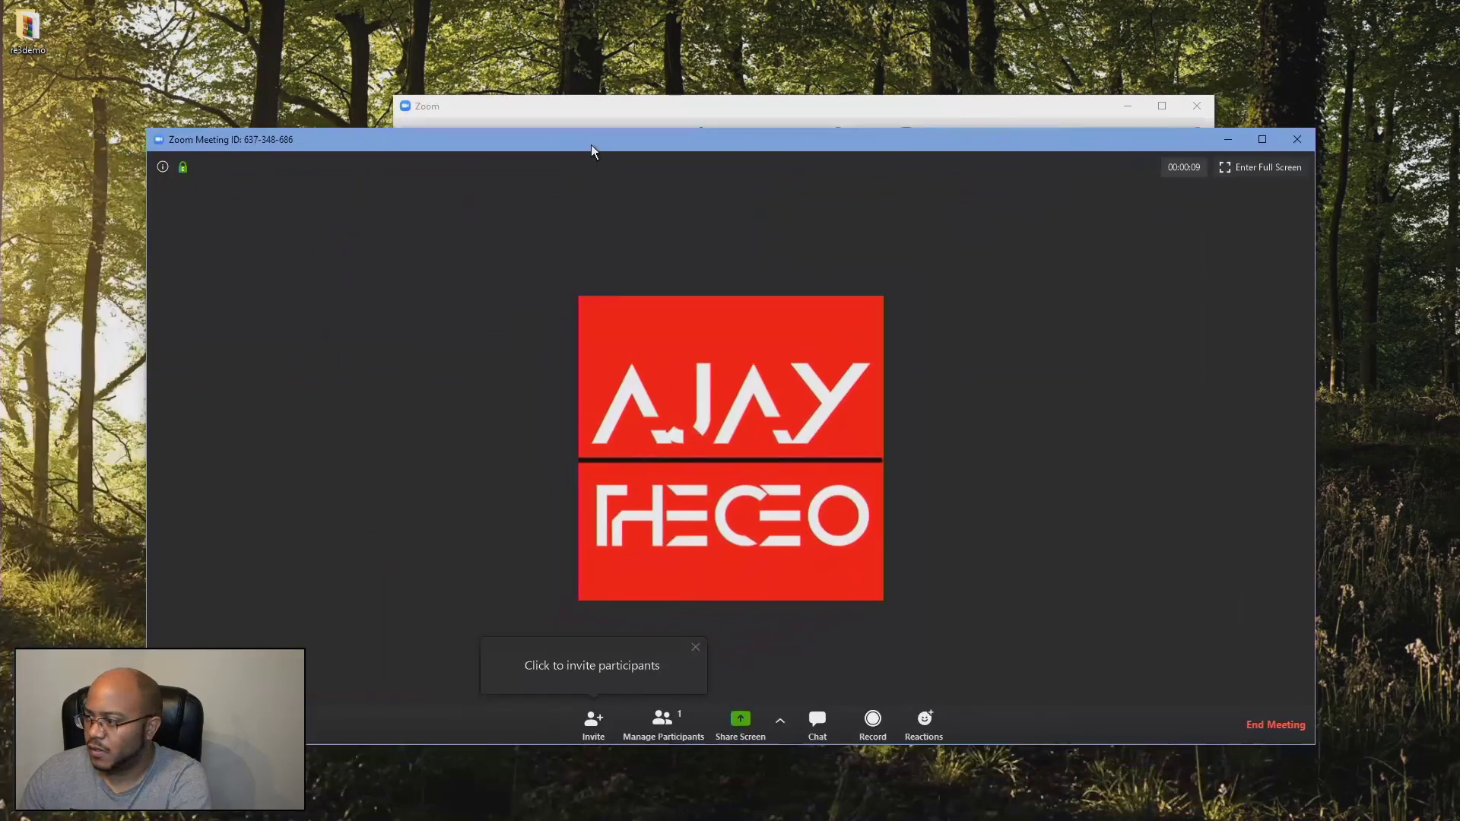
pyautogui.moveTo(591, 144); pyautogui.dragTo(585, 102)
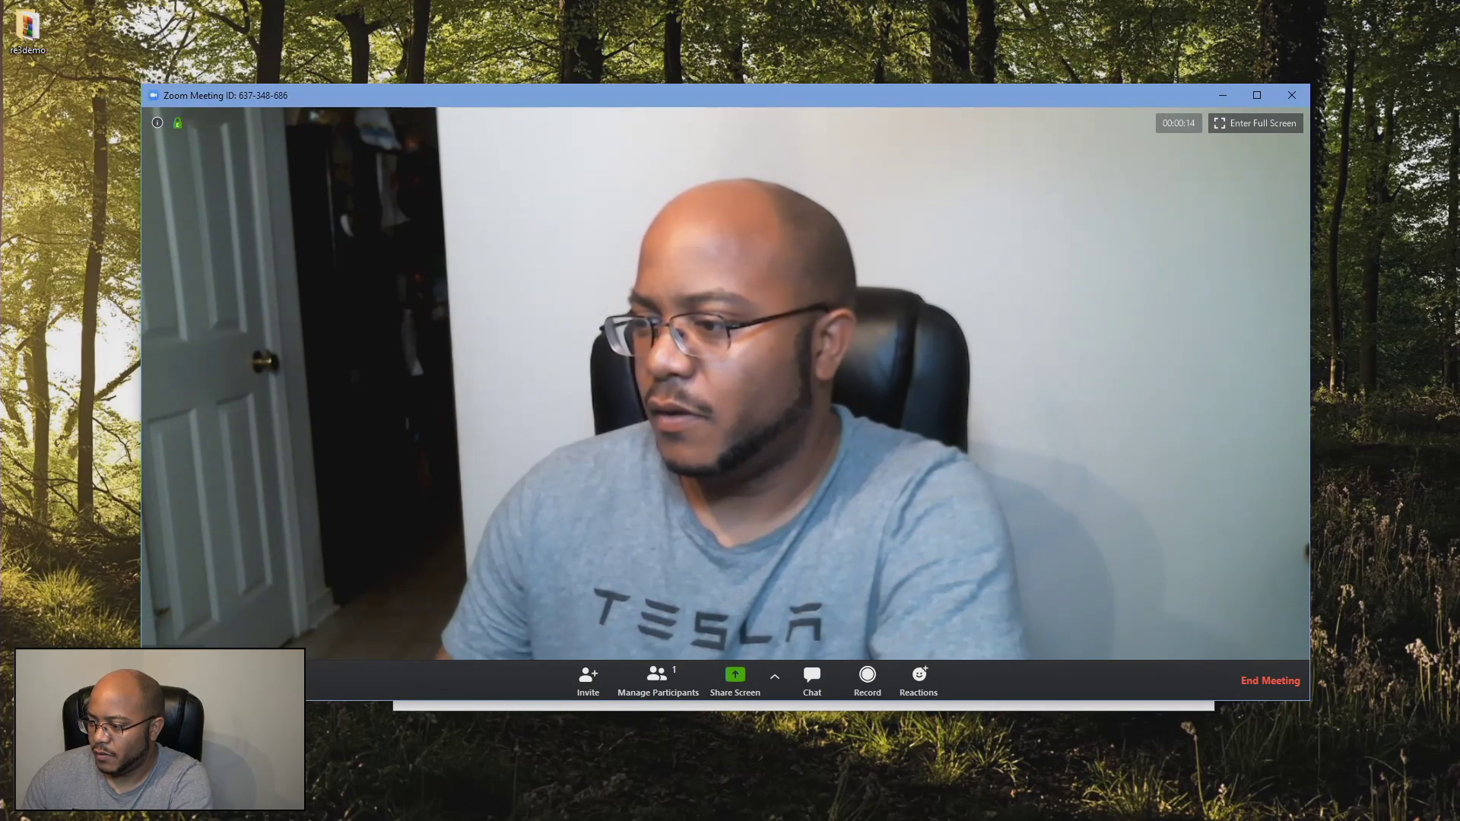
# Step: Turn on the camera from the Select a Camera list, then move the two-participant meeting window off screen
pyautogui.click(270, 675)
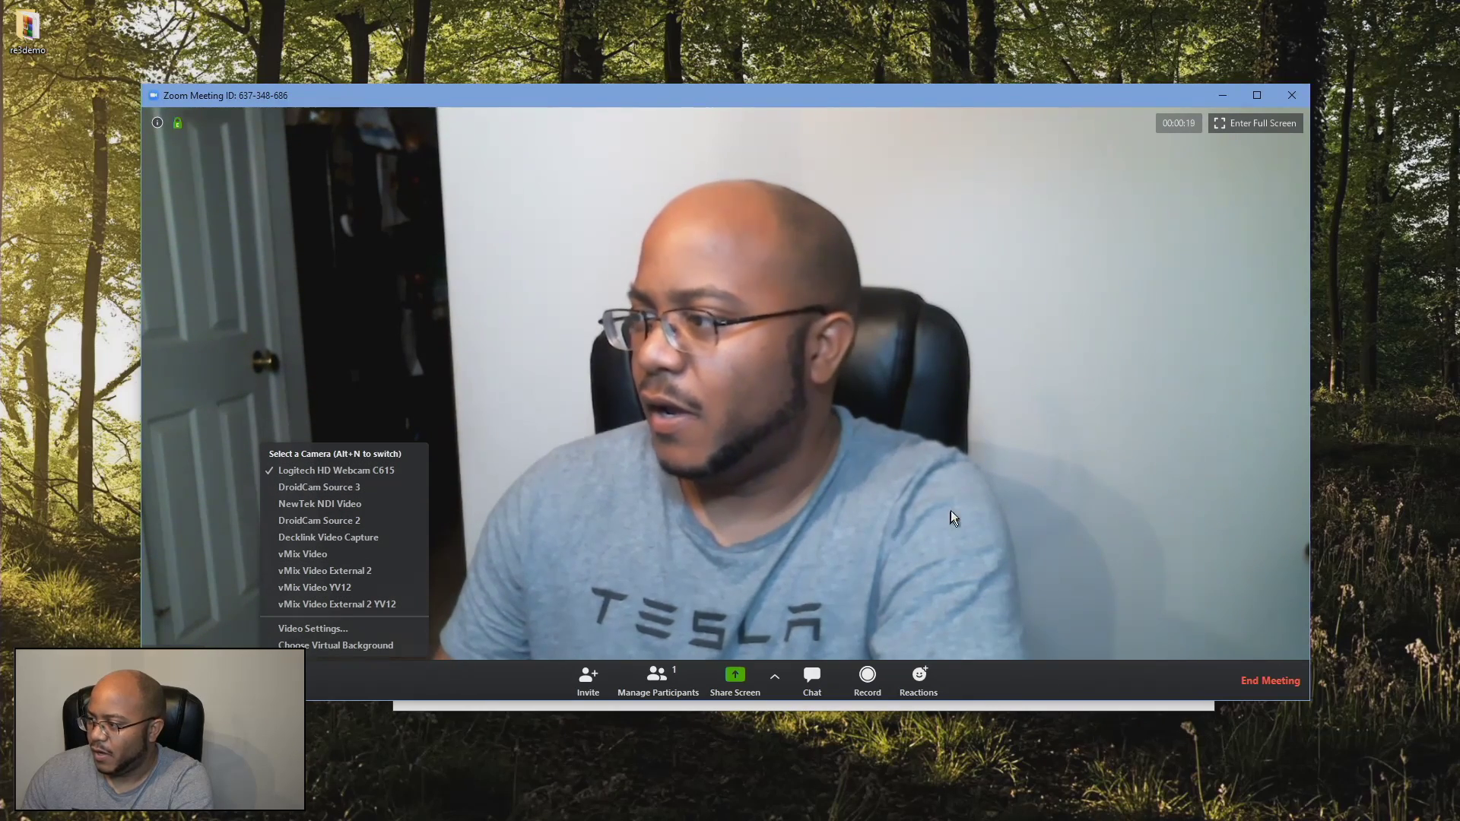
pyautogui.click(891, 96)
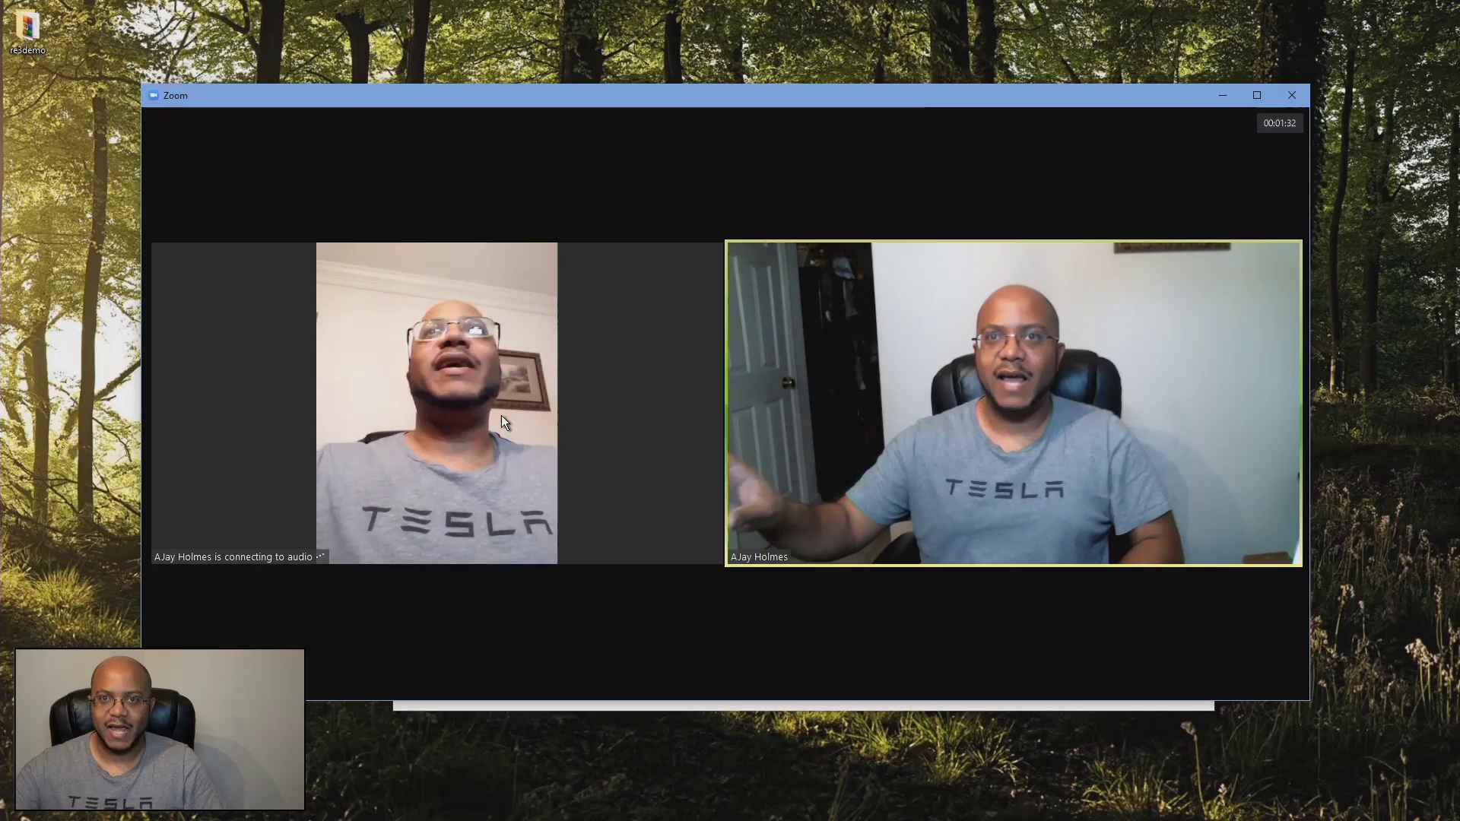
pyautogui.moveTo(412, 414)
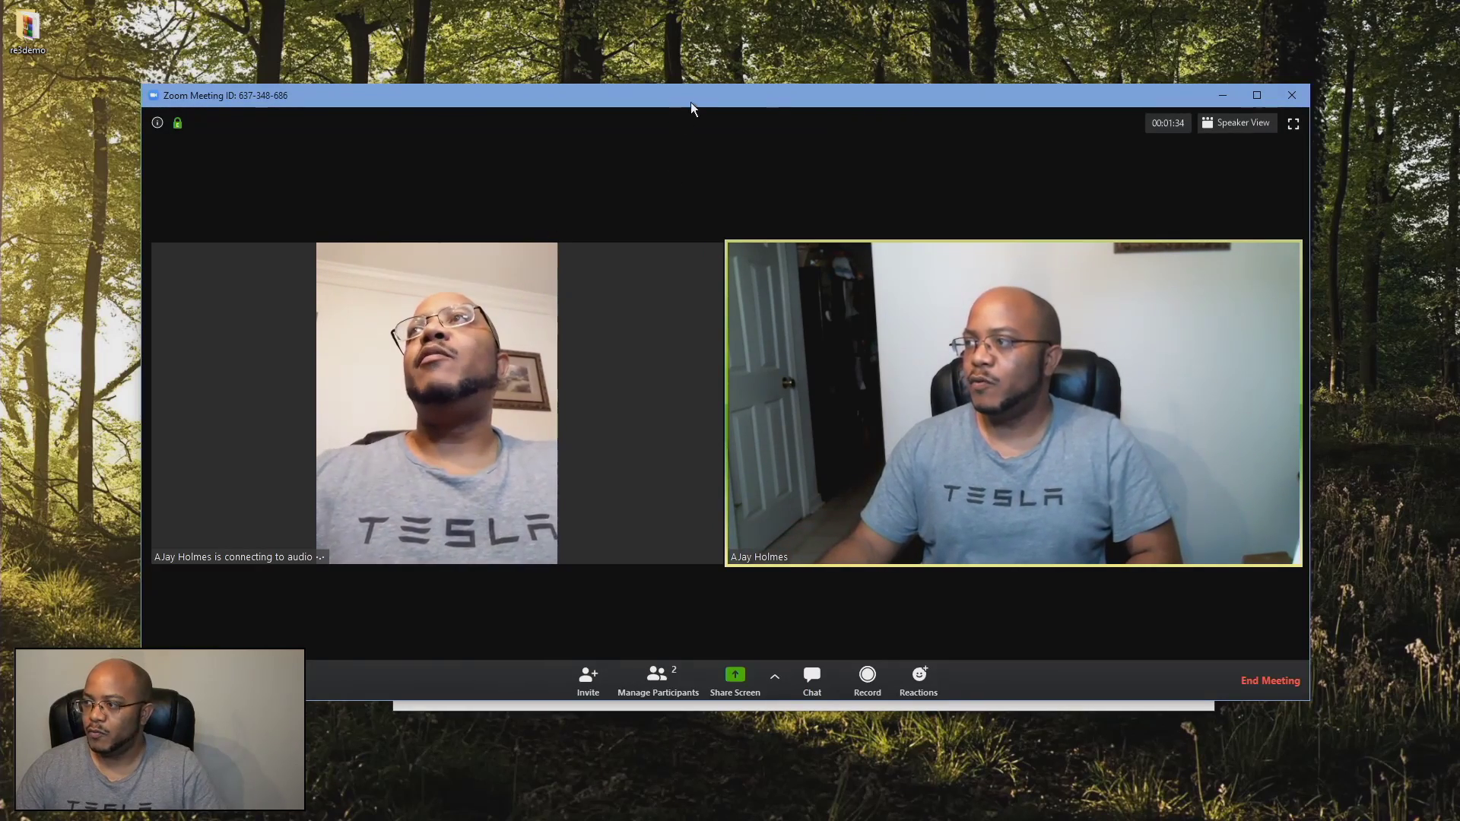
pyautogui.moveTo(692, 99); pyautogui.dragTo(0, 190)
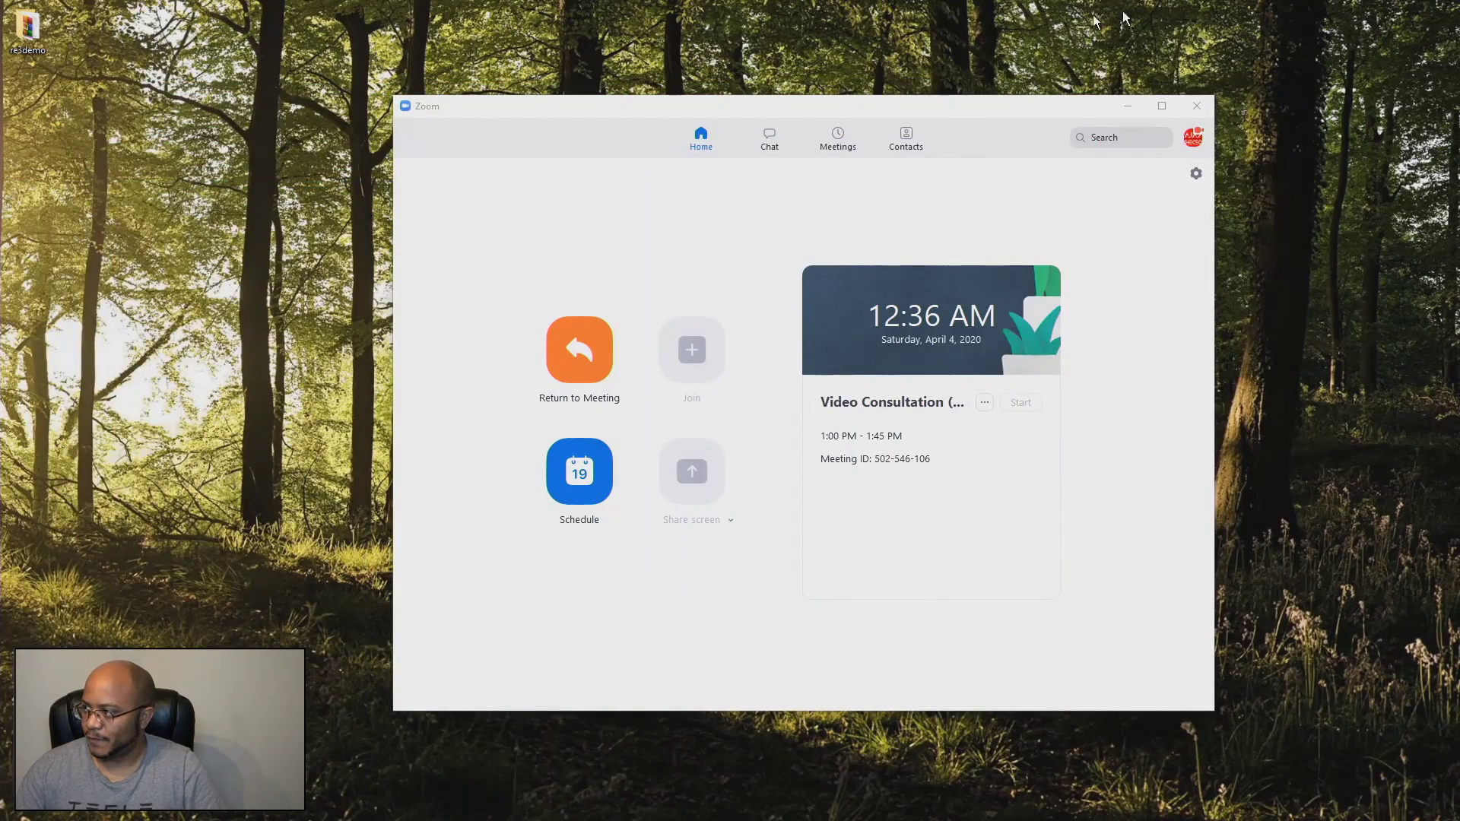
# Step: Minimize Zoom and, in OBS, remove the NDI Source from the scene
pyautogui.click(1129, 106)
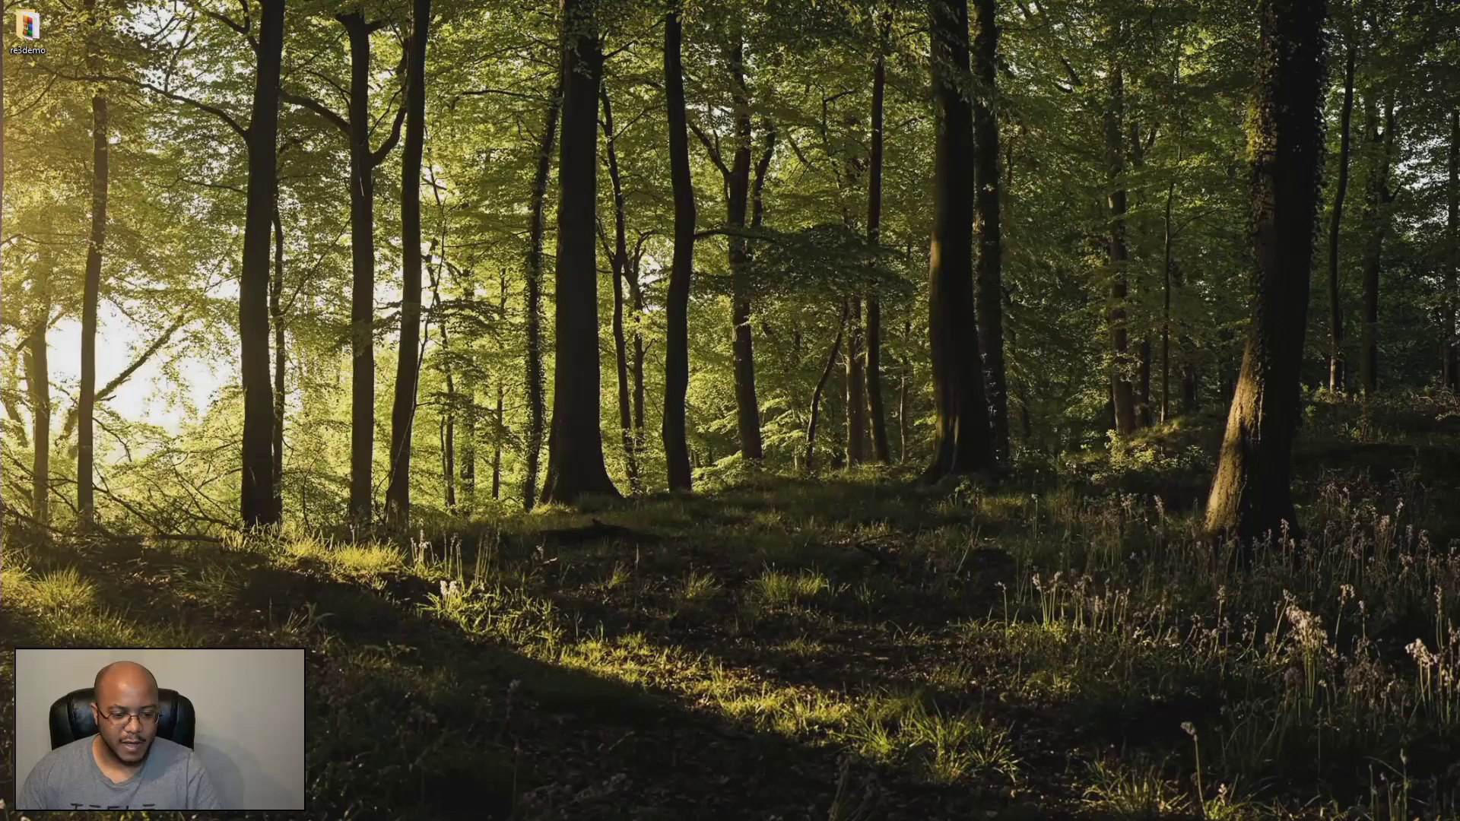
pyautogui.hotkey('alt', 'Tab')
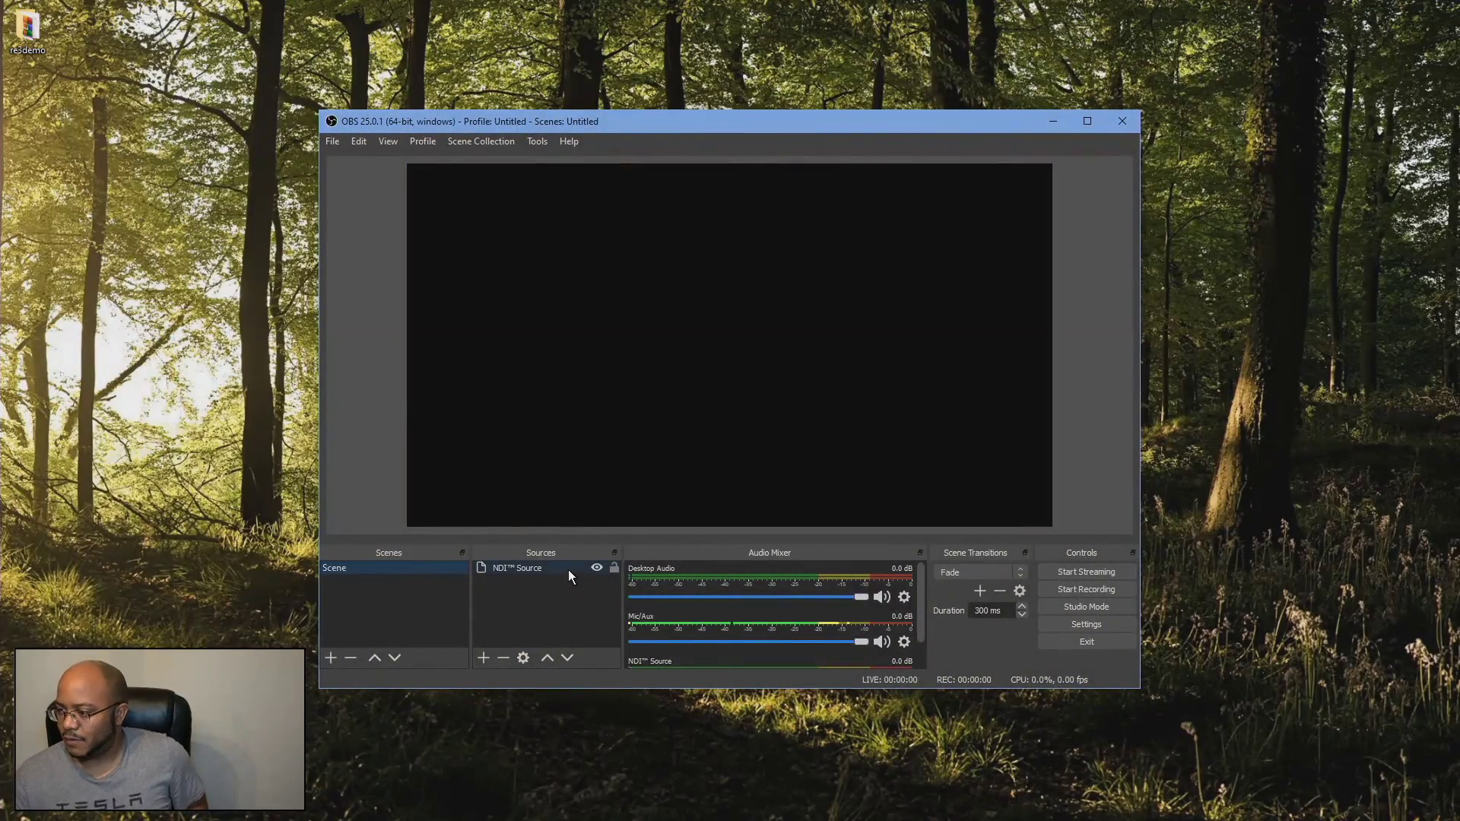
pyautogui.click(547, 571)
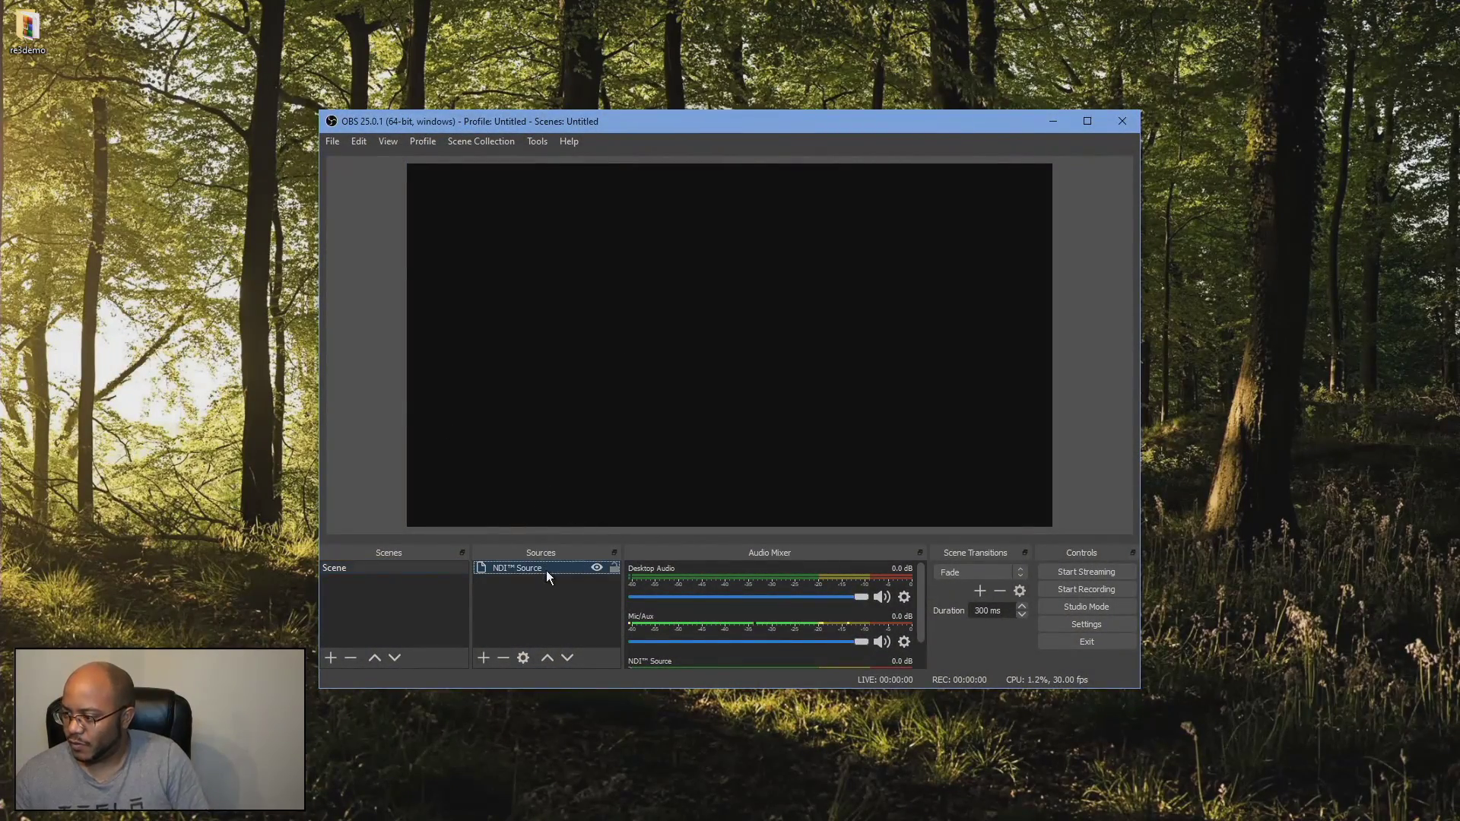
pyautogui.click(506, 657)
pyautogui.click(775, 426)
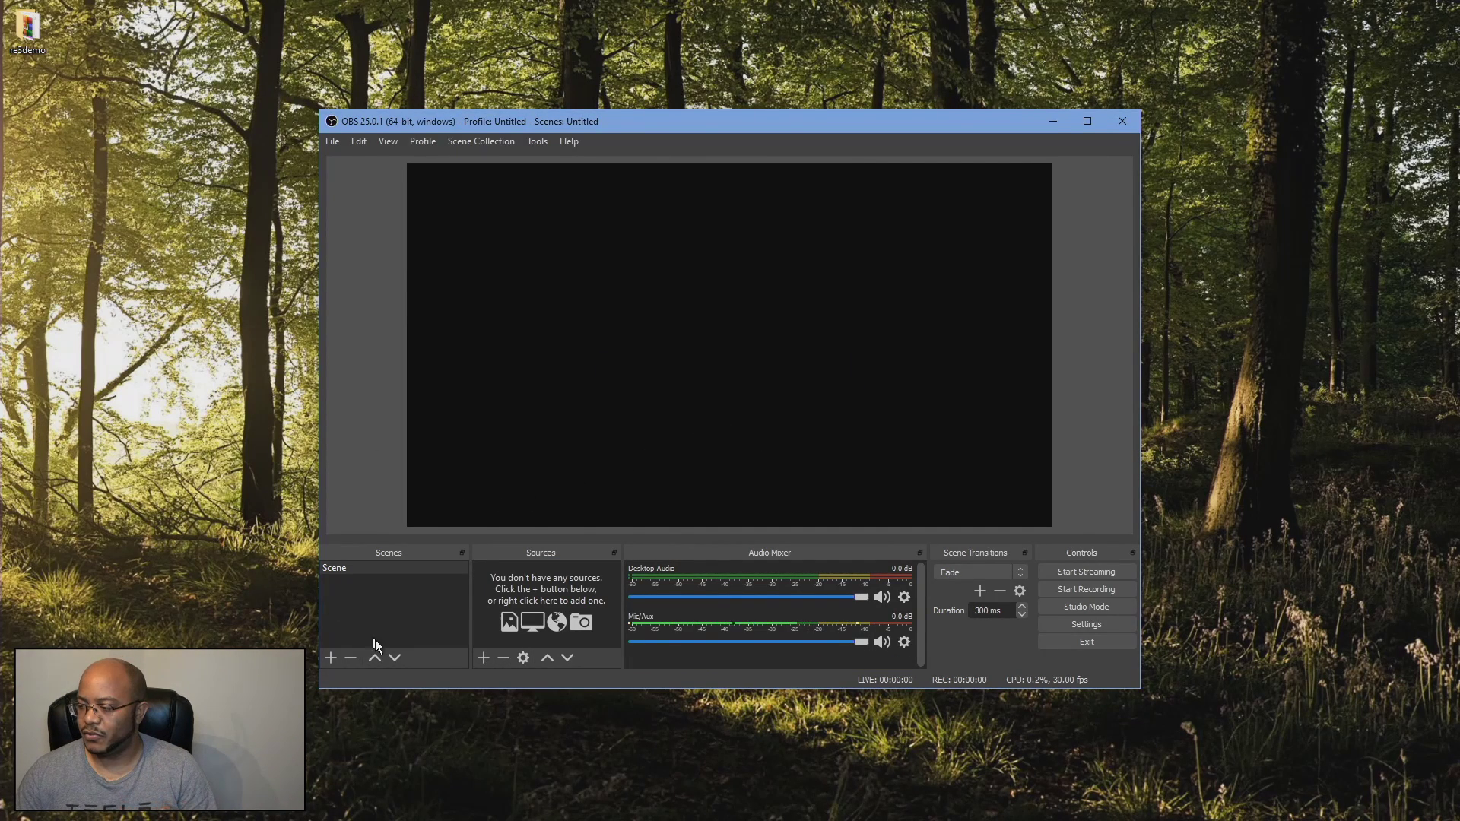
# Step: Add an Image source named 'bkgd' showing the green textured background
pyautogui.click(486, 658)
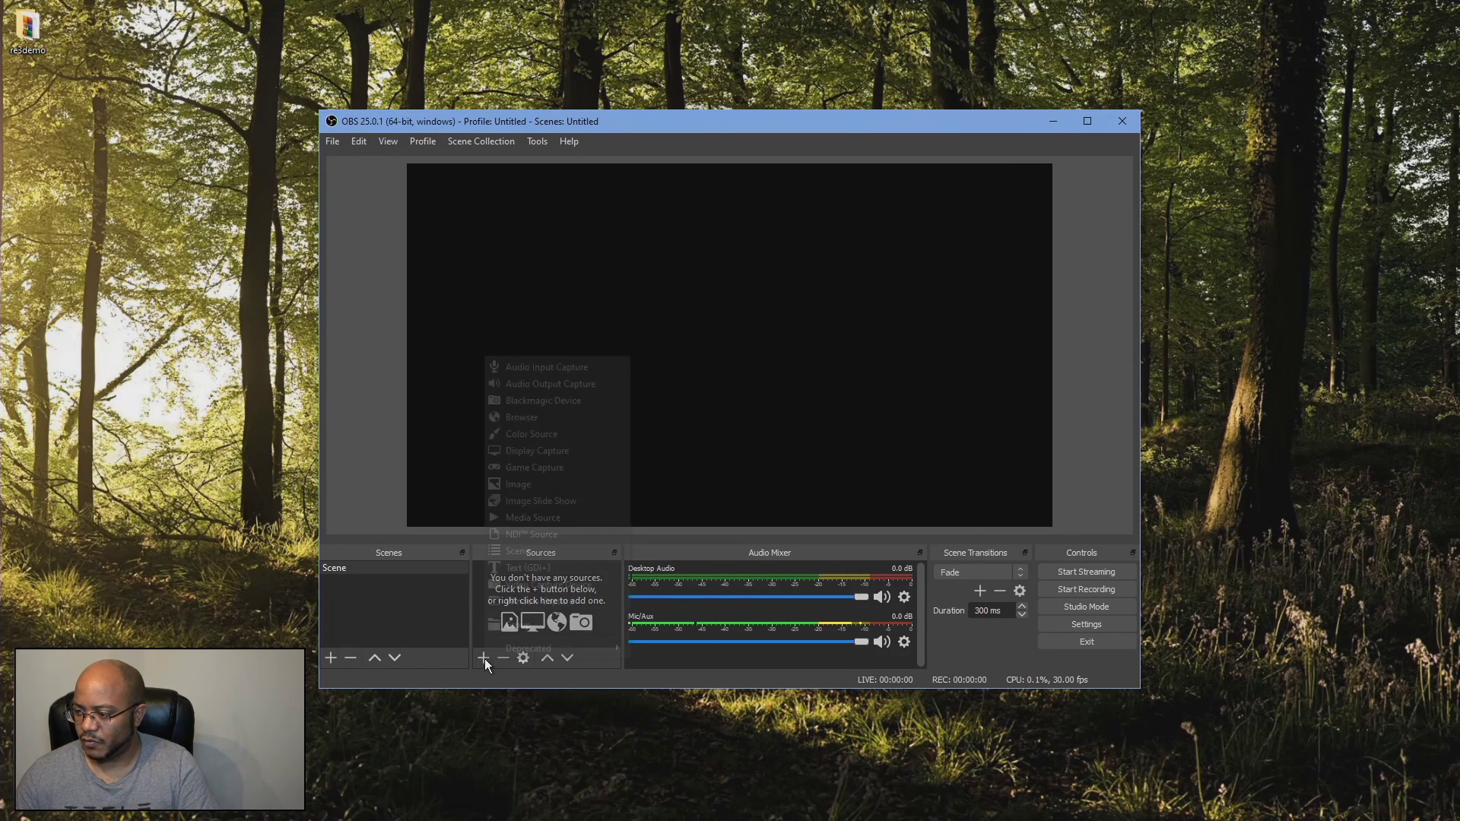
pyautogui.click(537, 484)
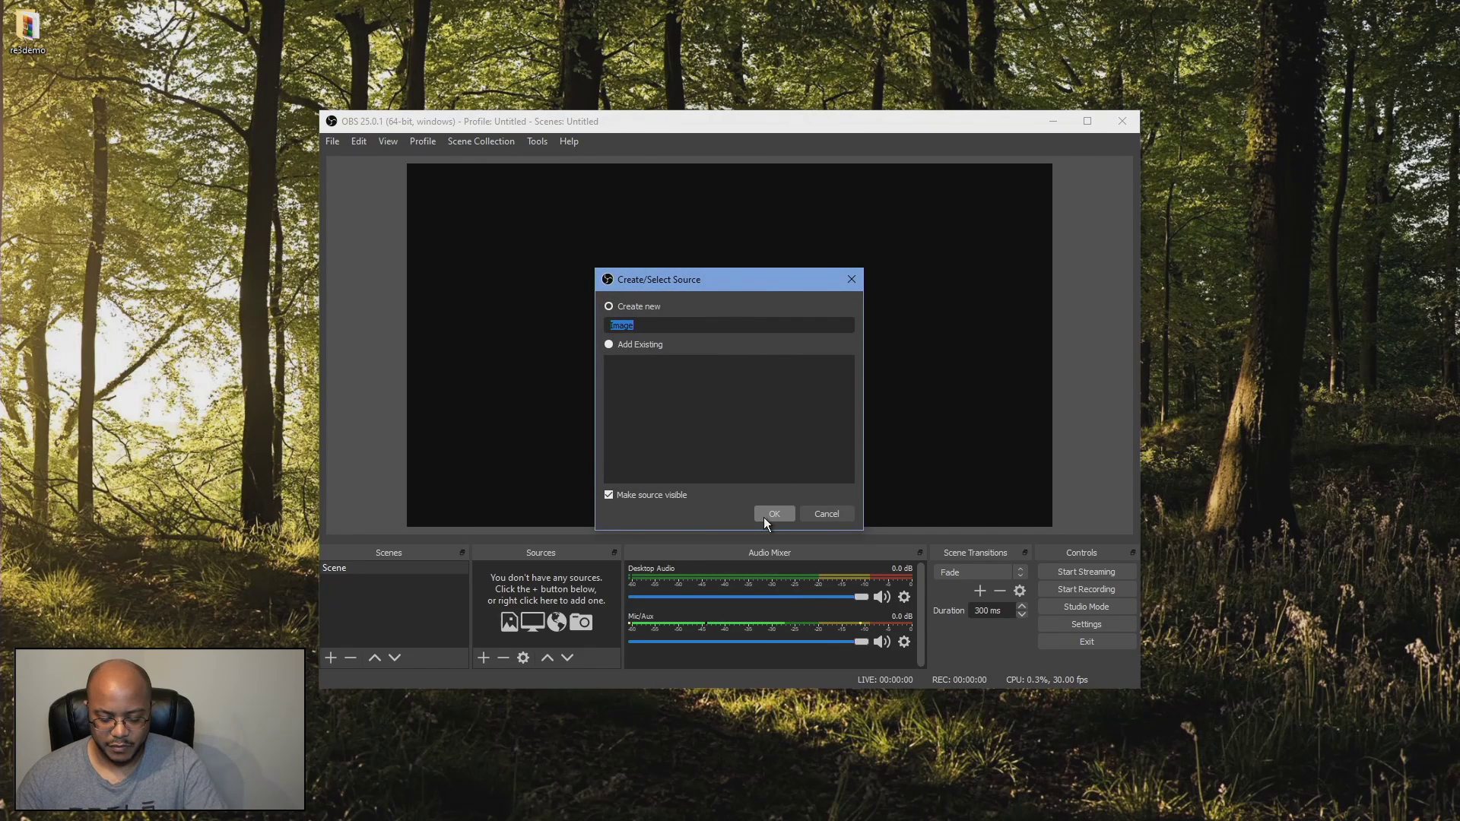
pyautogui.write('bkgd')
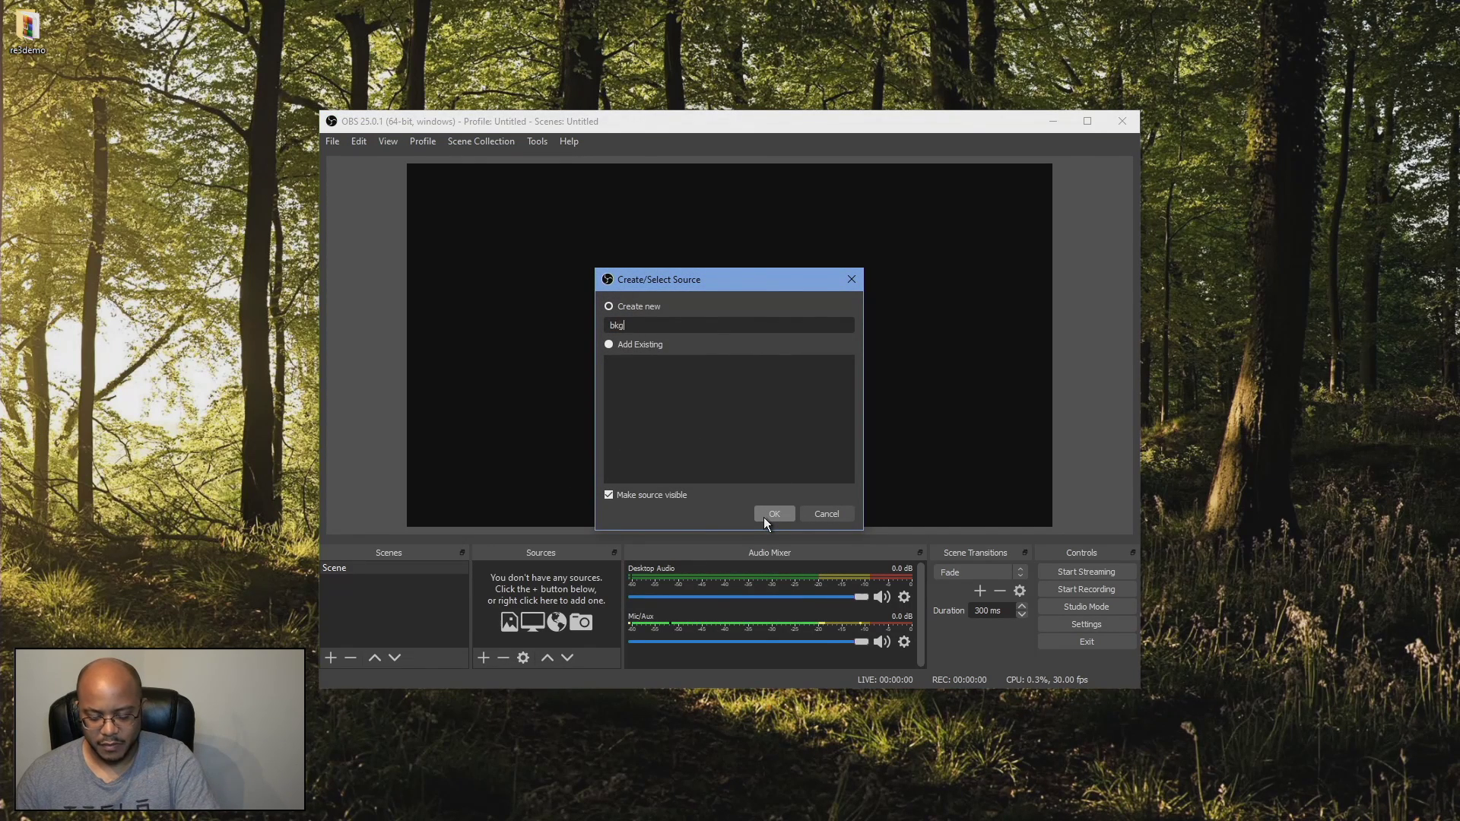
pyautogui.click(763, 518)
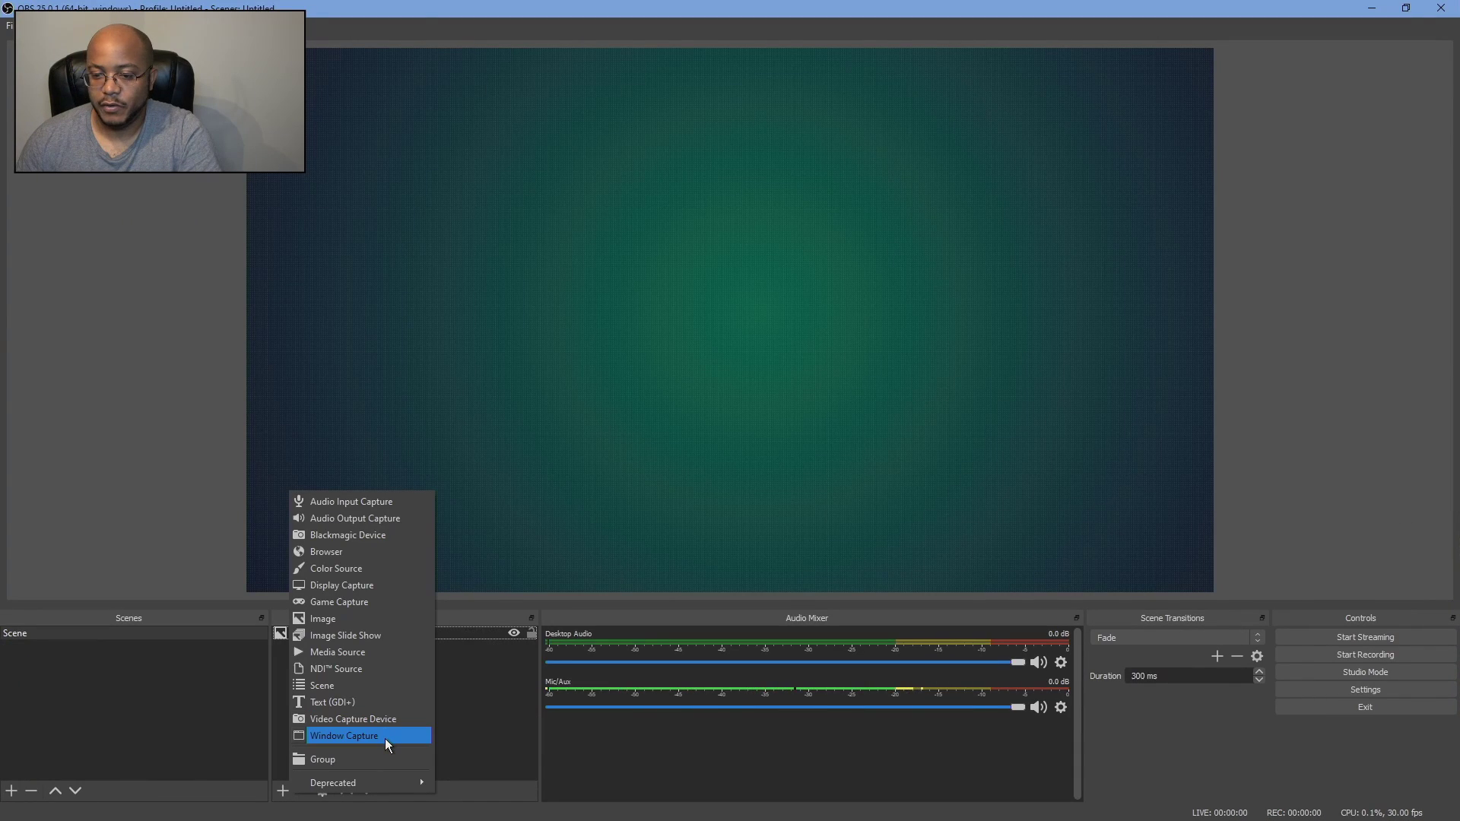
# Step: Add a Window Capture named 'zoom-person 1' of the Zoom meeting using Windows Graphics Capture
pyautogui.click(385, 736)
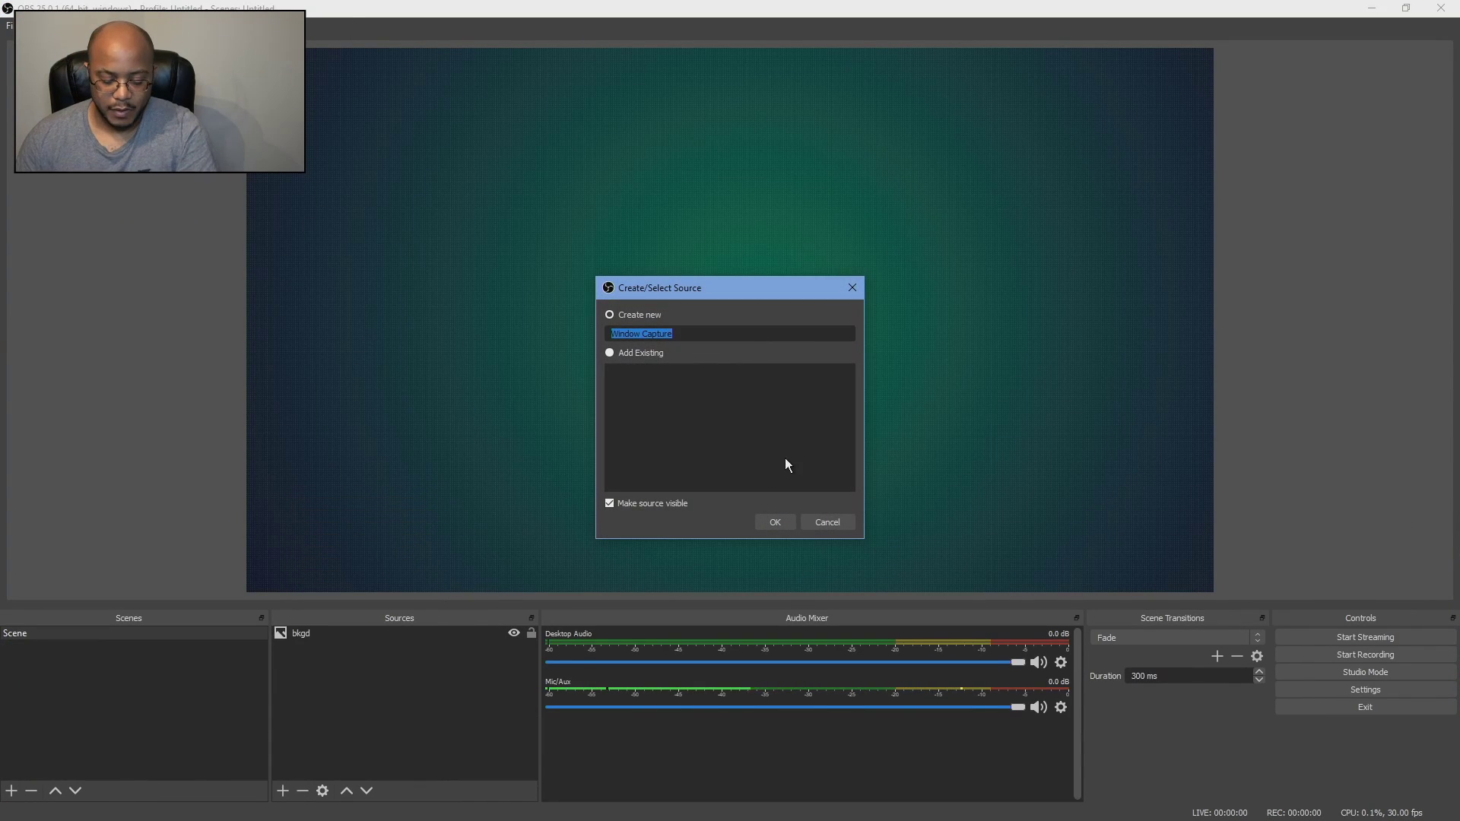
pyautogui.write('zoom-person 1')
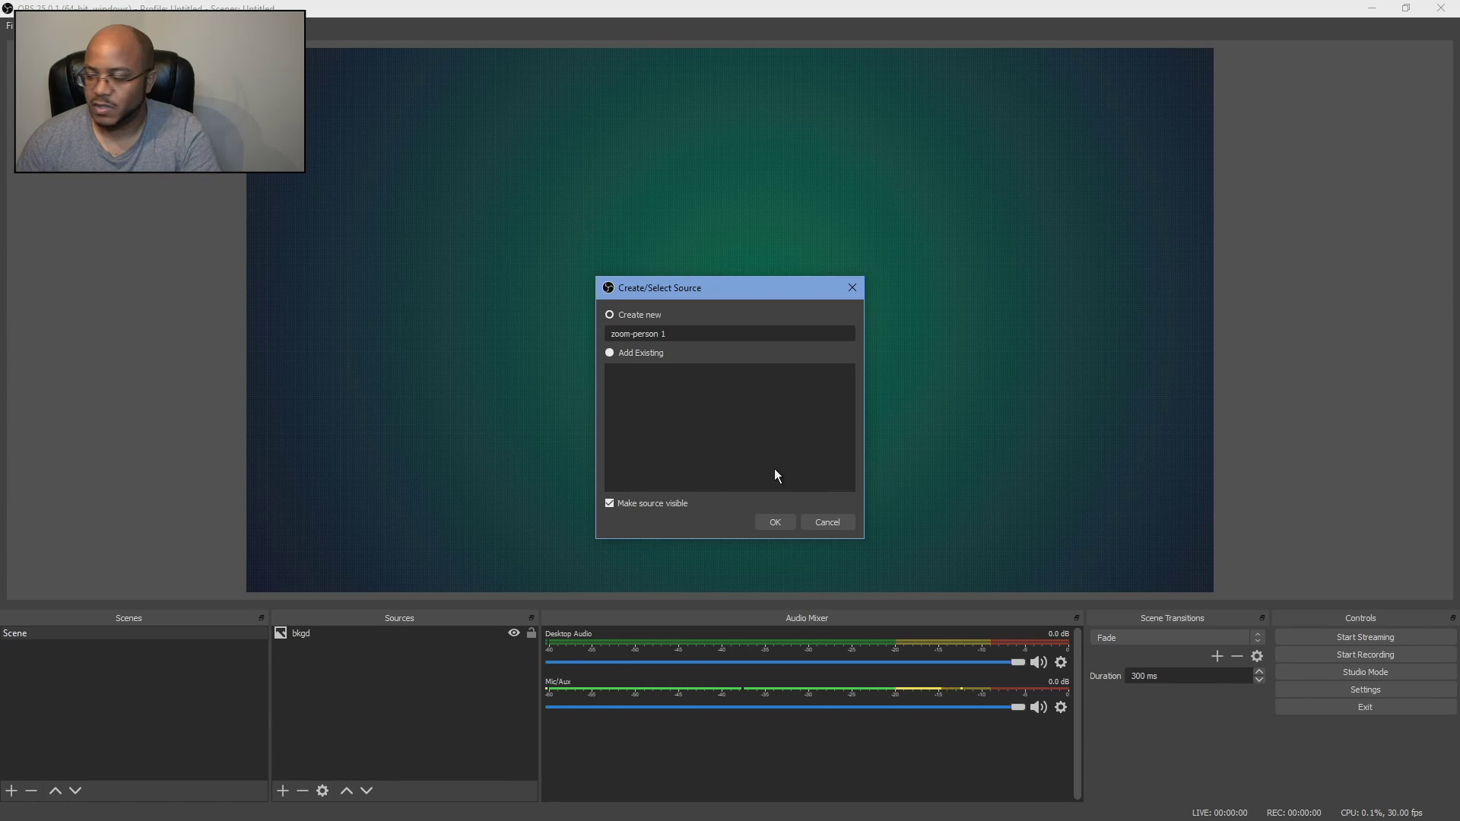
pyautogui.click(761, 523)
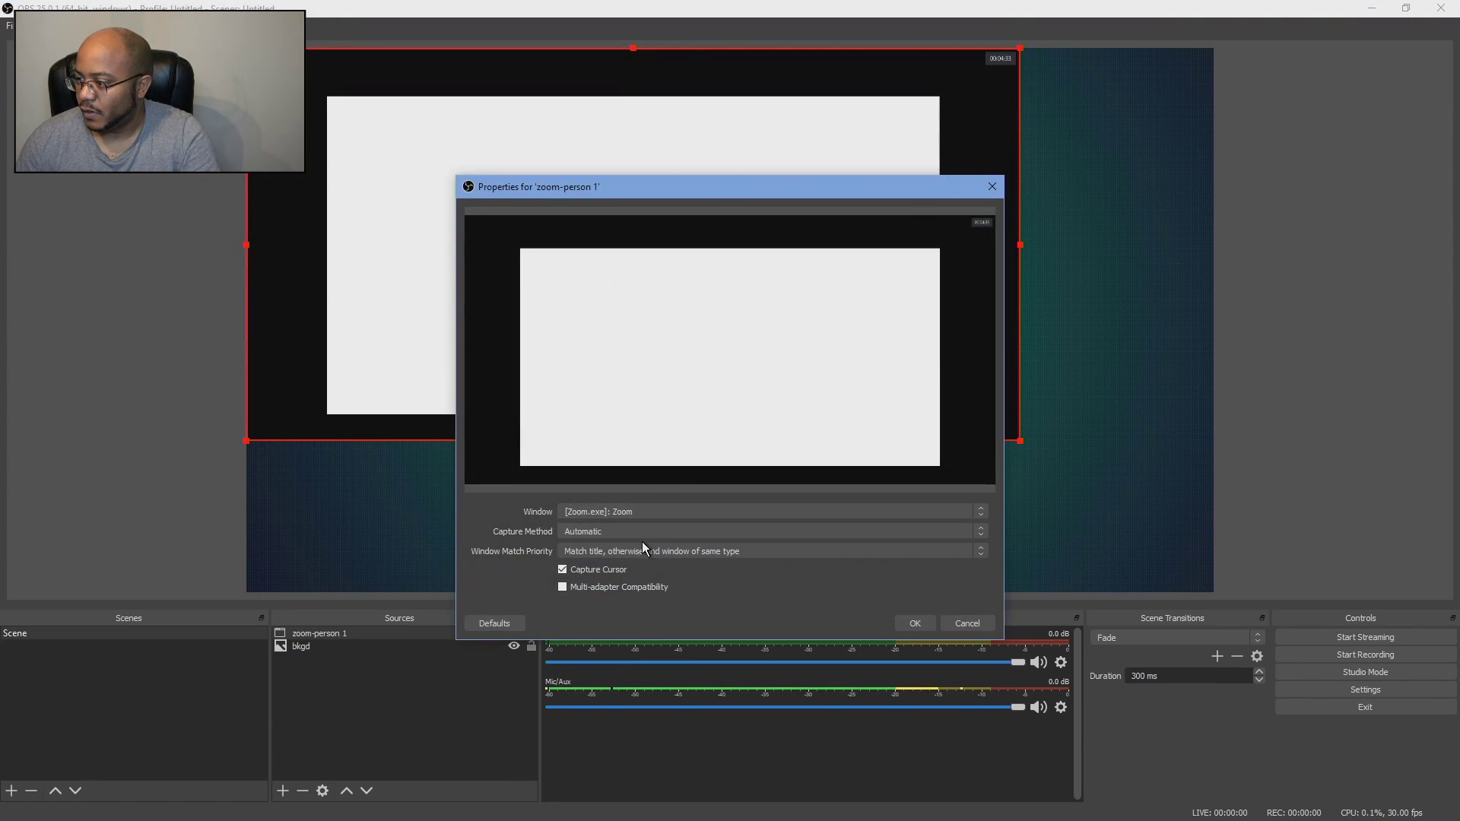
pyautogui.scroll(-2, 642, 531)
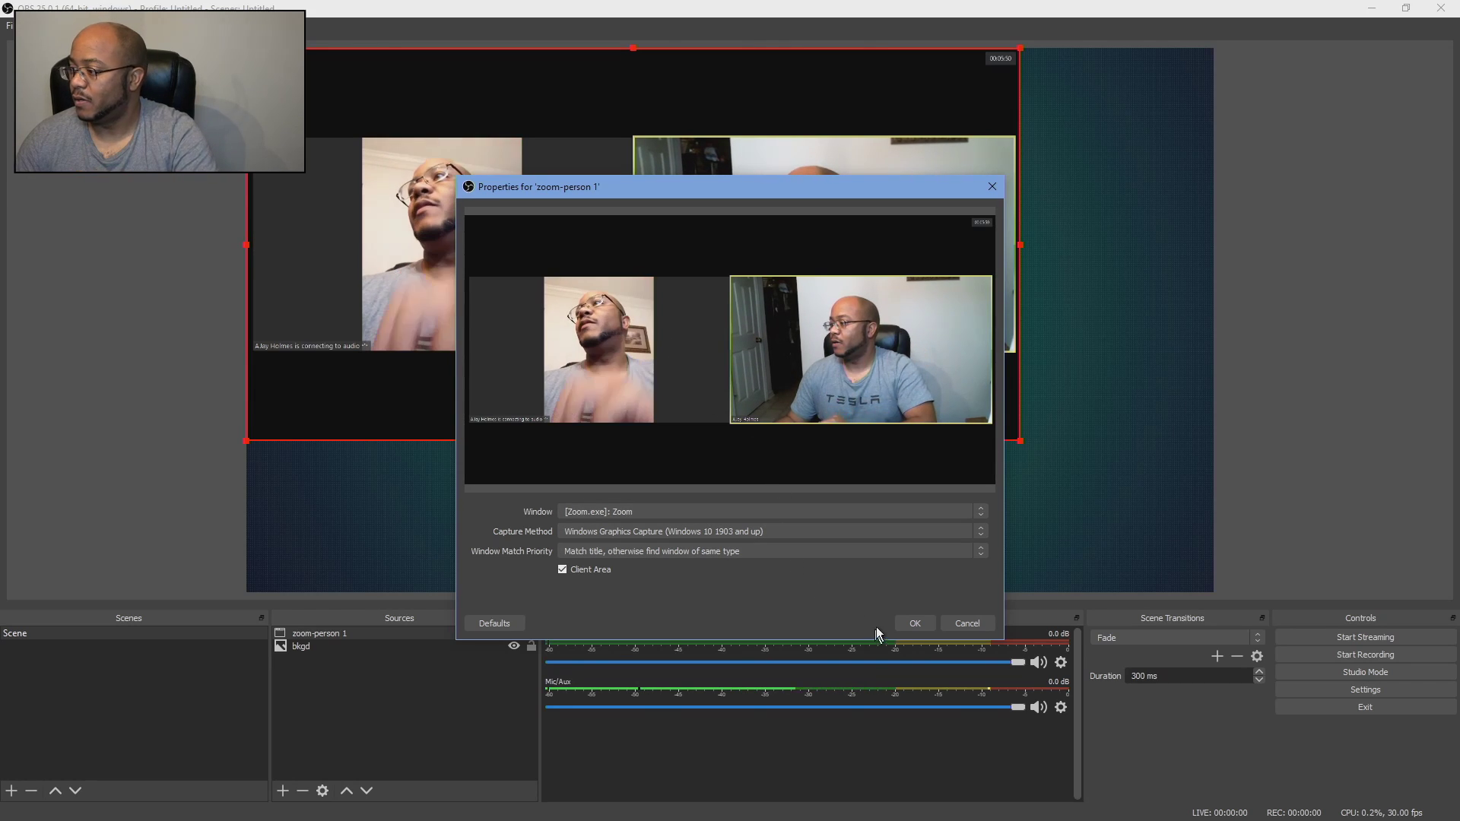
pyautogui.click(910, 622)
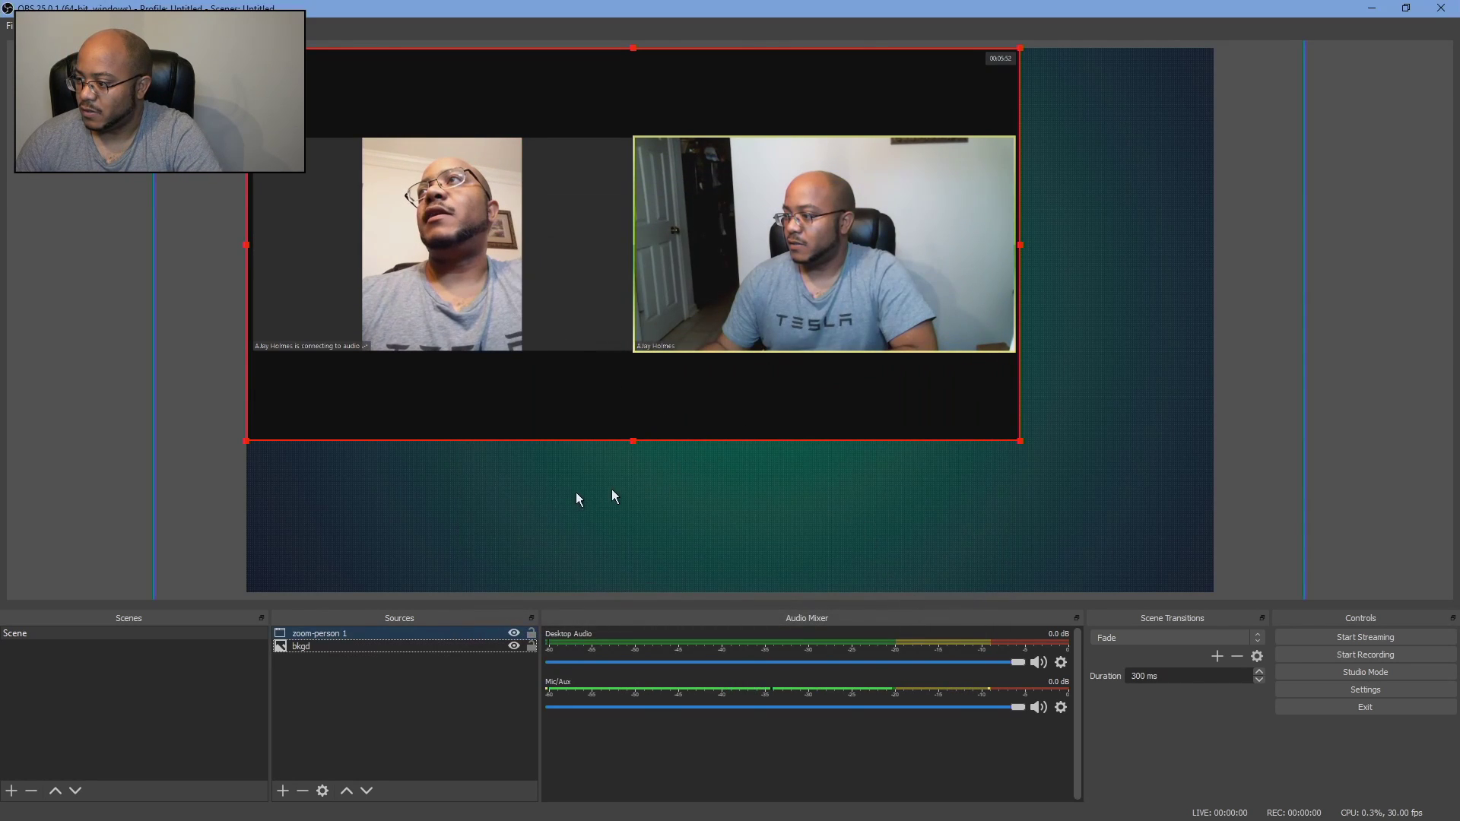
# Step: Copy and paste-duplicate zoom-person 1, then rename the copy 'zoom-person 2'
pyautogui.rightClick(353, 632)
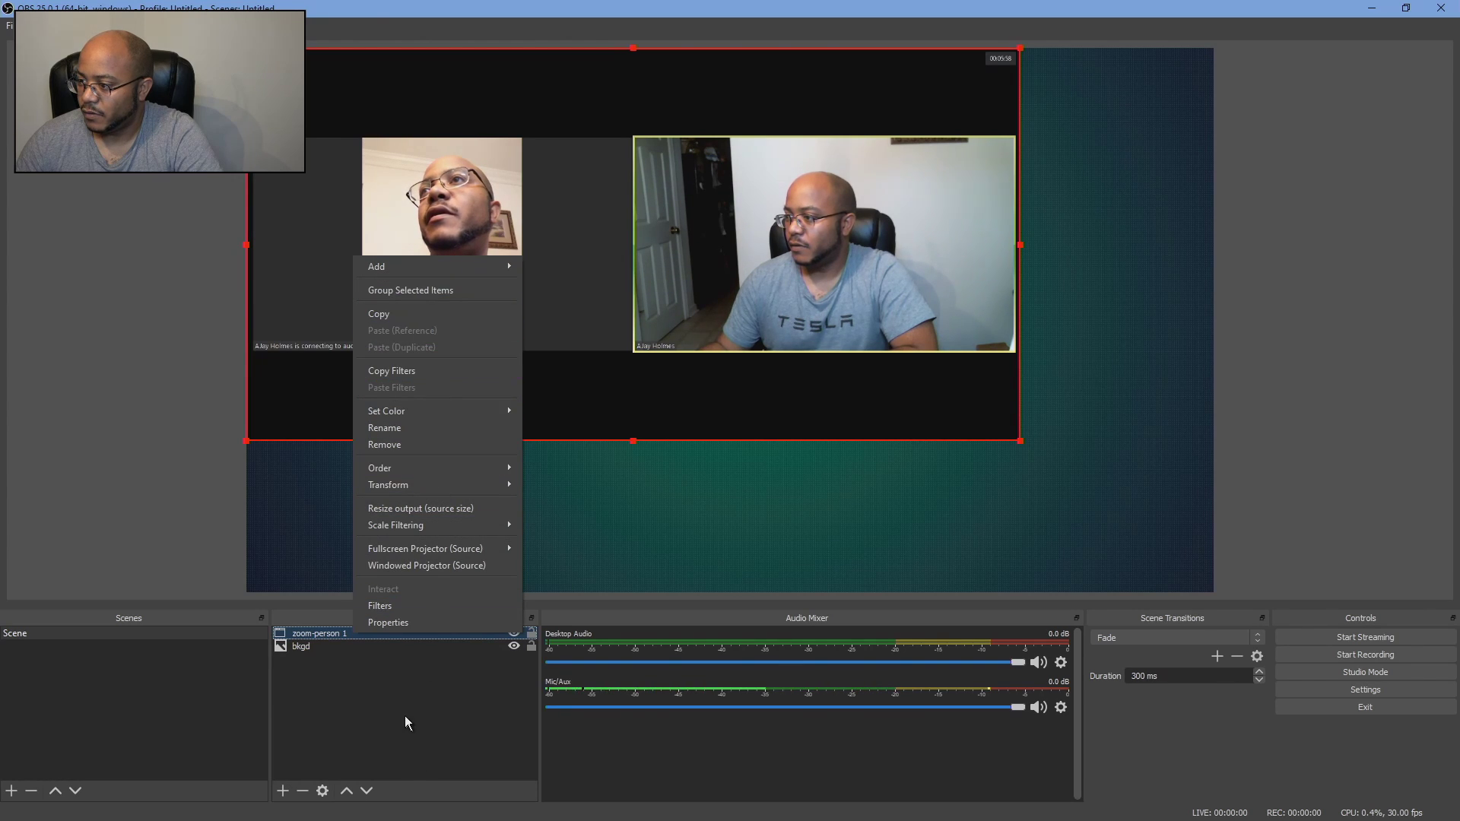
pyautogui.click(401, 317)
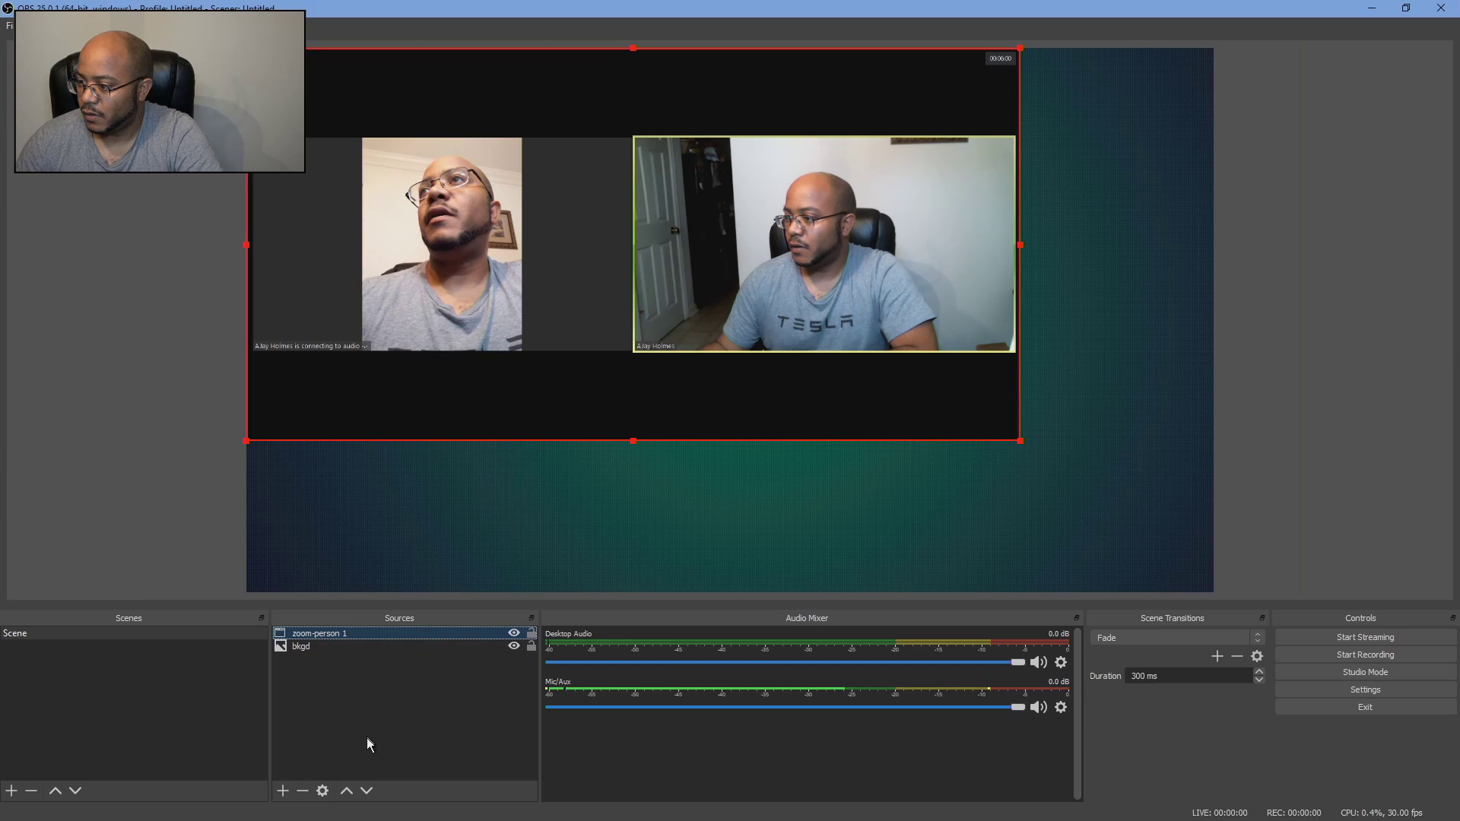
pyautogui.rightClick(363, 720)
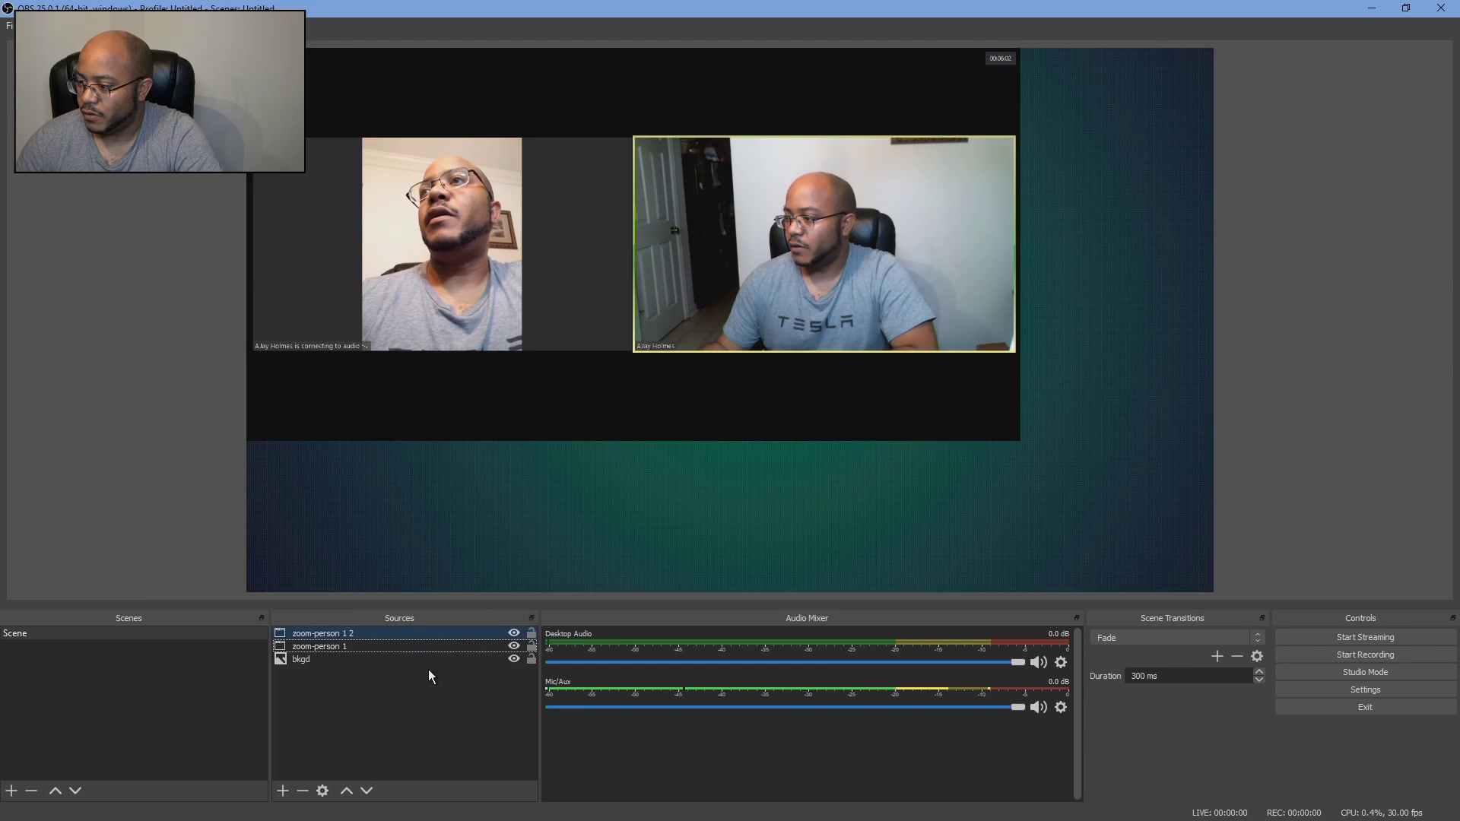
pyautogui.click(362, 634)
pyautogui.rightClick(362, 632)
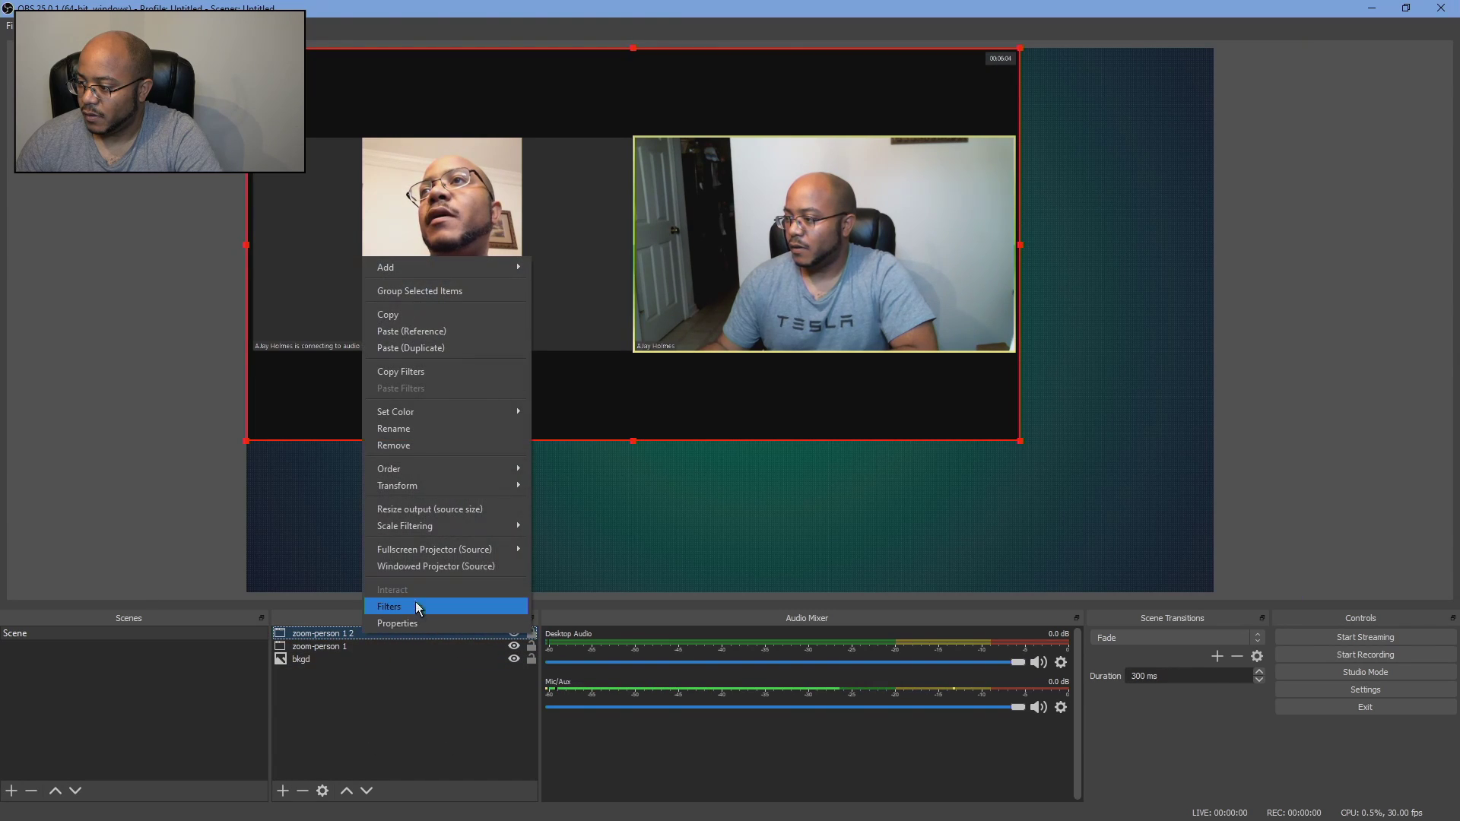
pyautogui.click(418, 428)
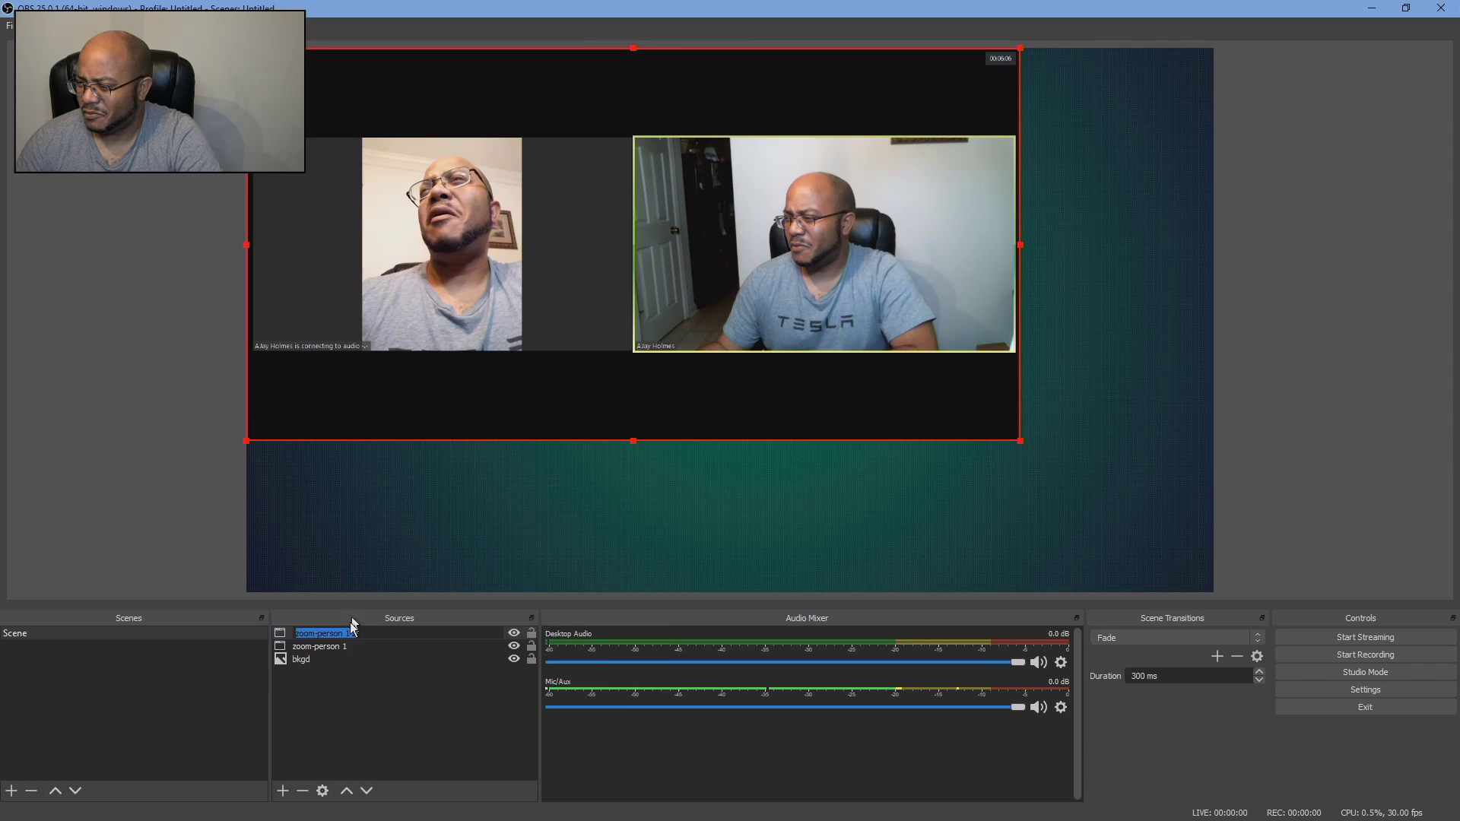
pyautogui.press('BackSpace')
pyautogui.press('BackSpace')
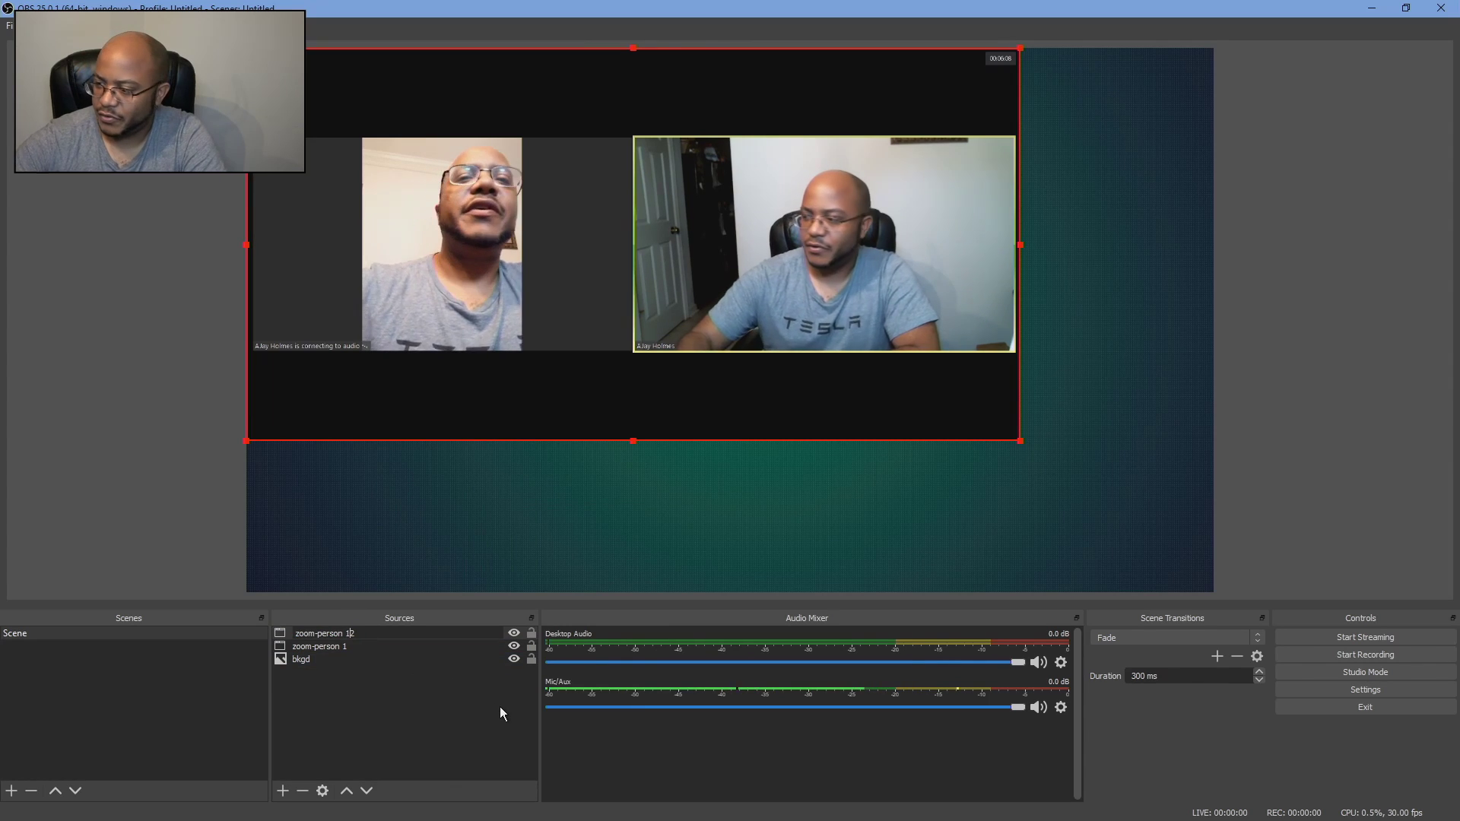
pyautogui.press('Return')
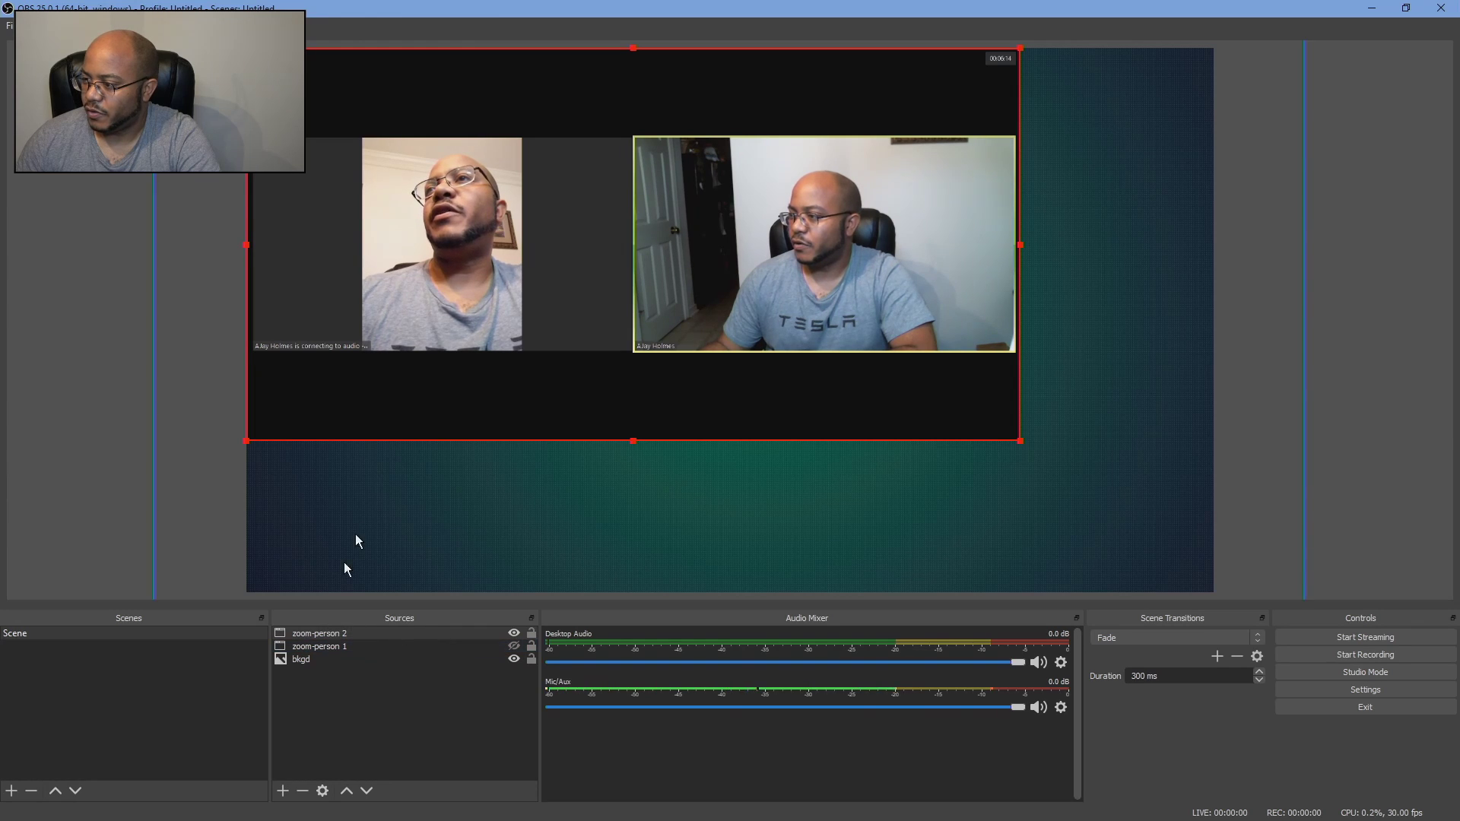
# Step: Crop zoom-person 2 to remove the left participant, right edge, and black bands above and below
pyautogui.click(335, 633)
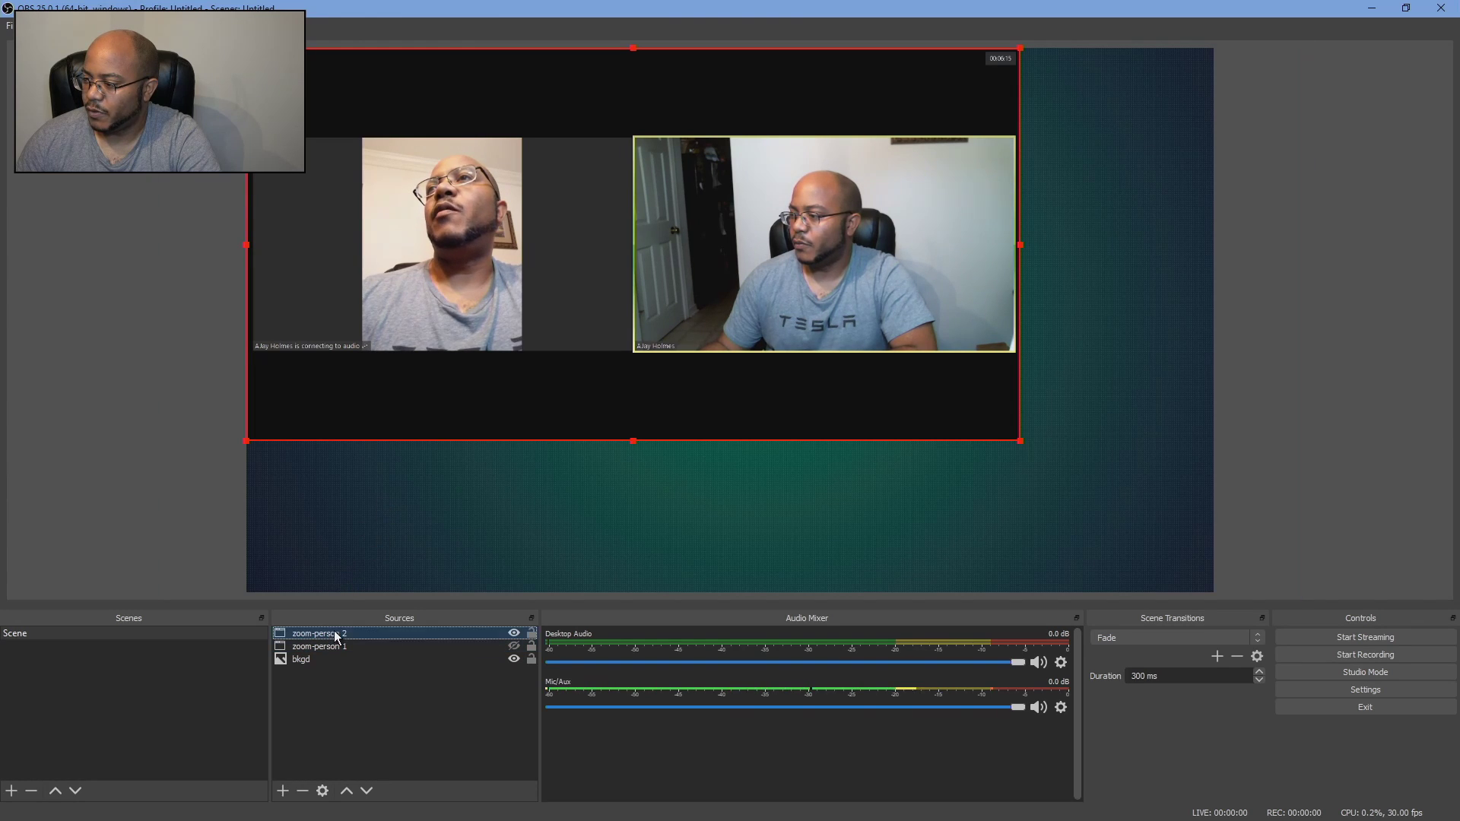
pyautogui.click(342, 420)
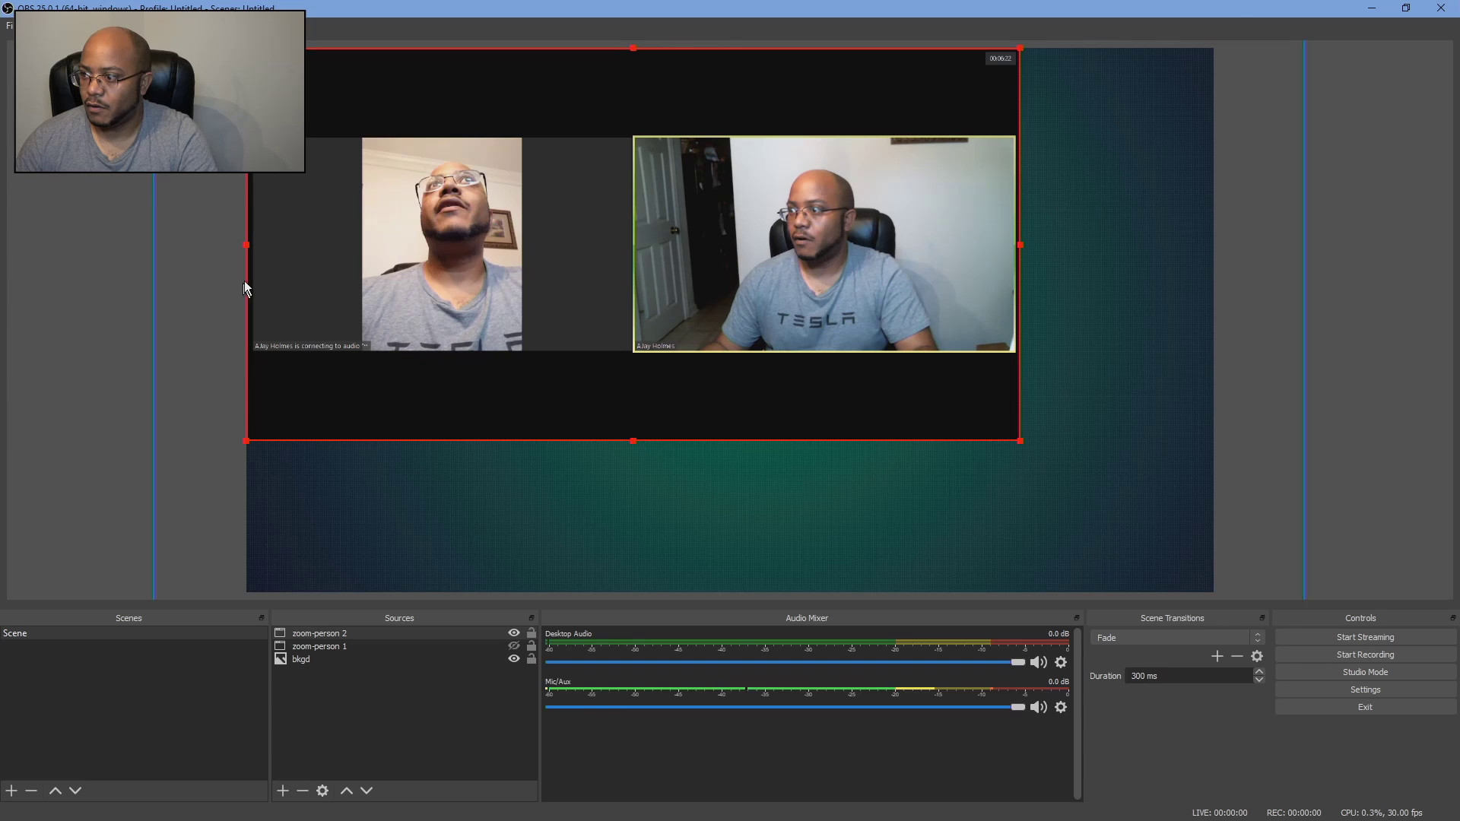
pyautogui.moveTo(249, 253); pyautogui.dragTo(634, 296)
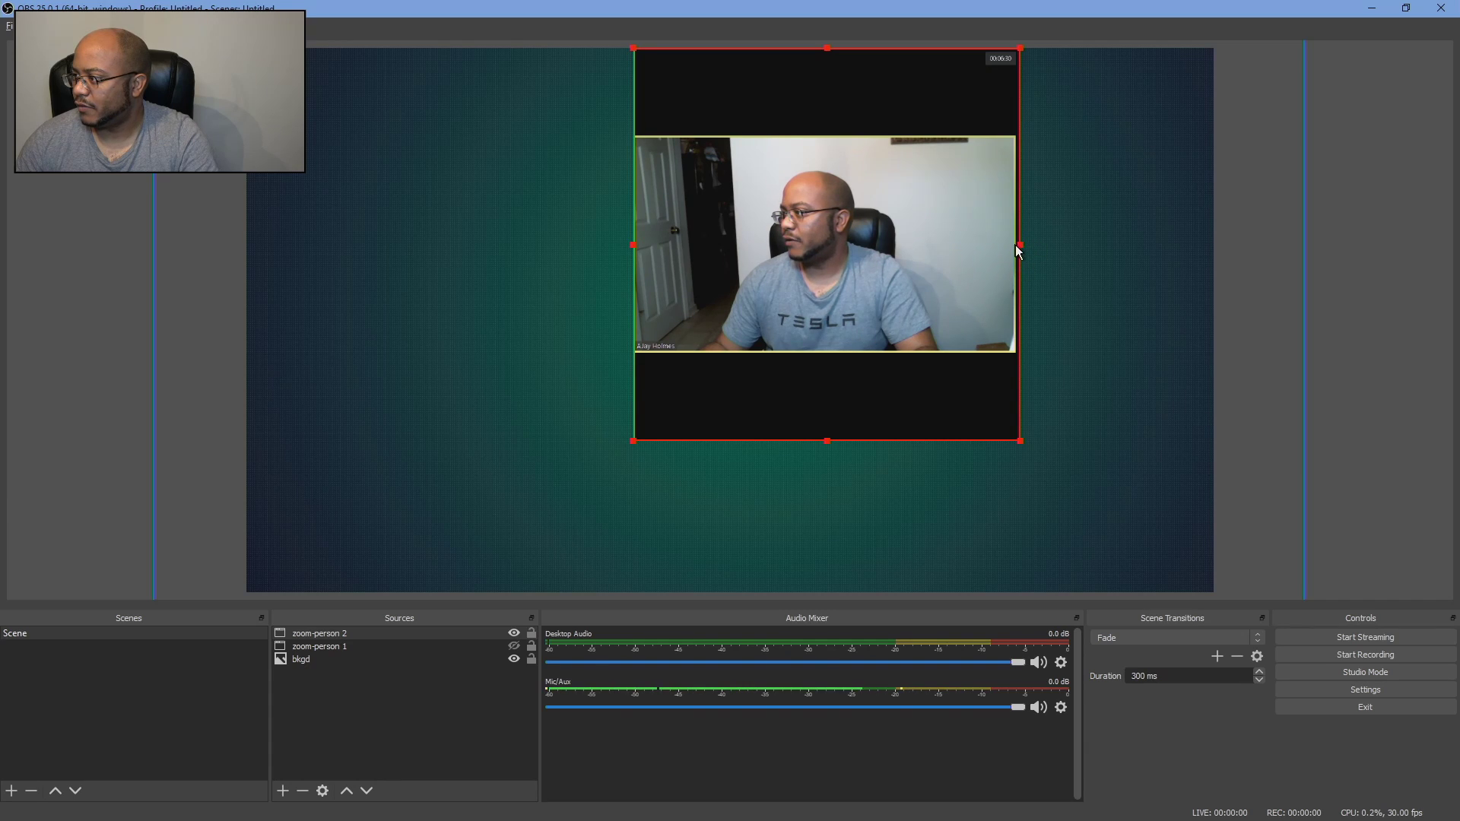
pyautogui.moveTo(1021, 243); pyautogui.dragTo(1016, 244)
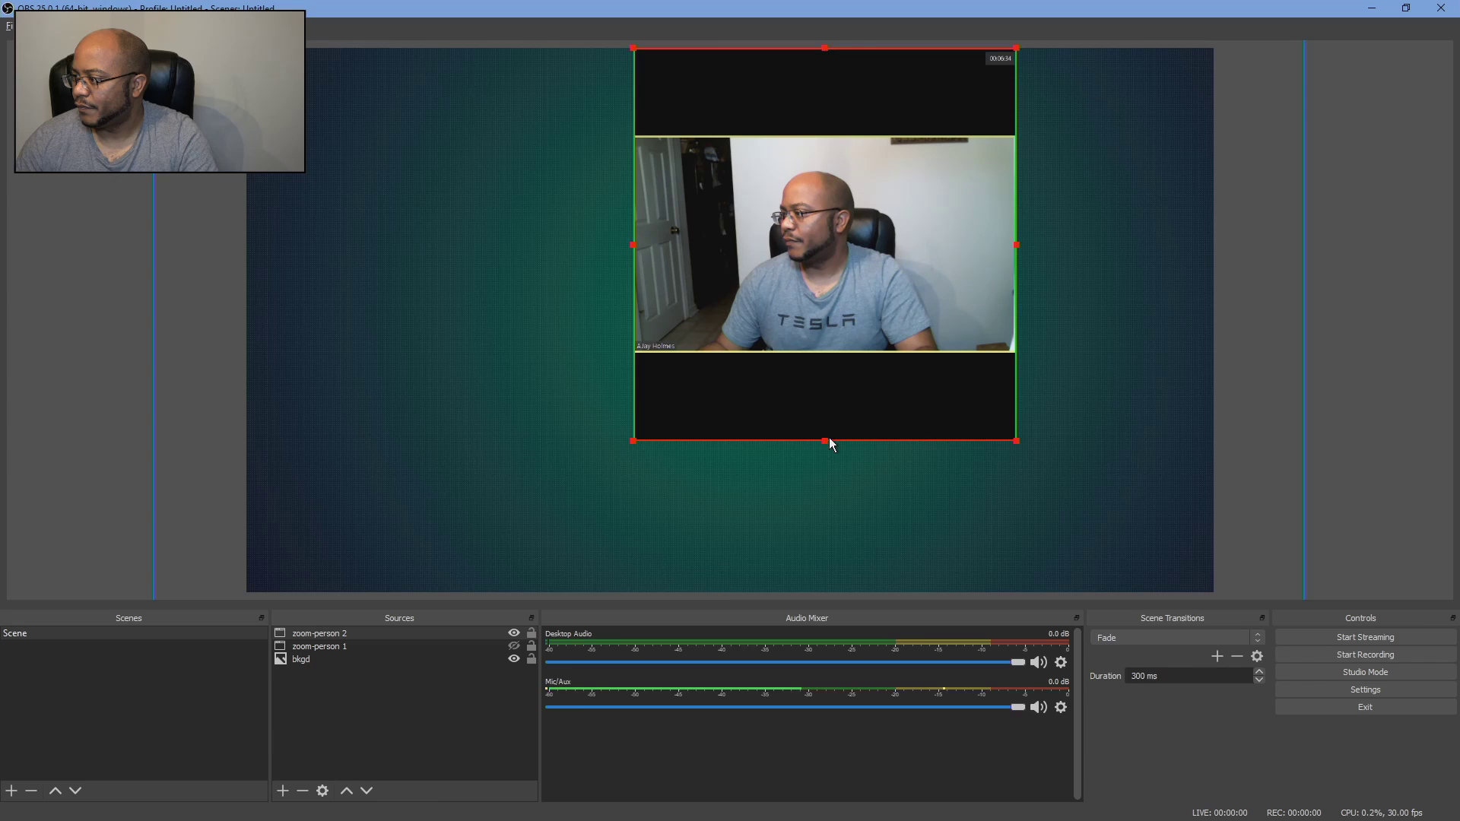
pyautogui.moveTo(824, 441); pyautogui.dragTo(831, 352)
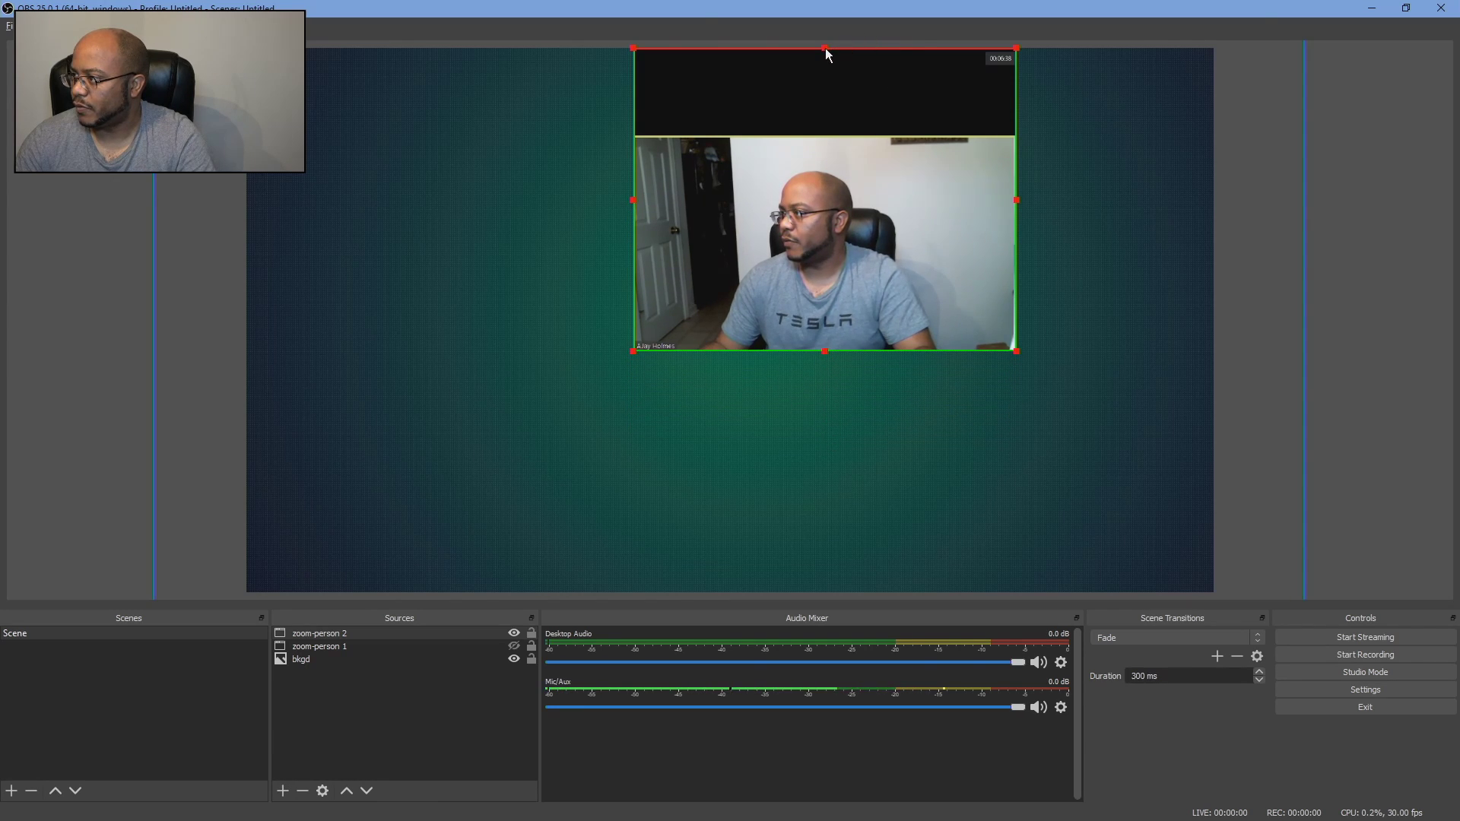
pyautogui.moveTo(824, 47); pyautogui.dragTo(828, 137)
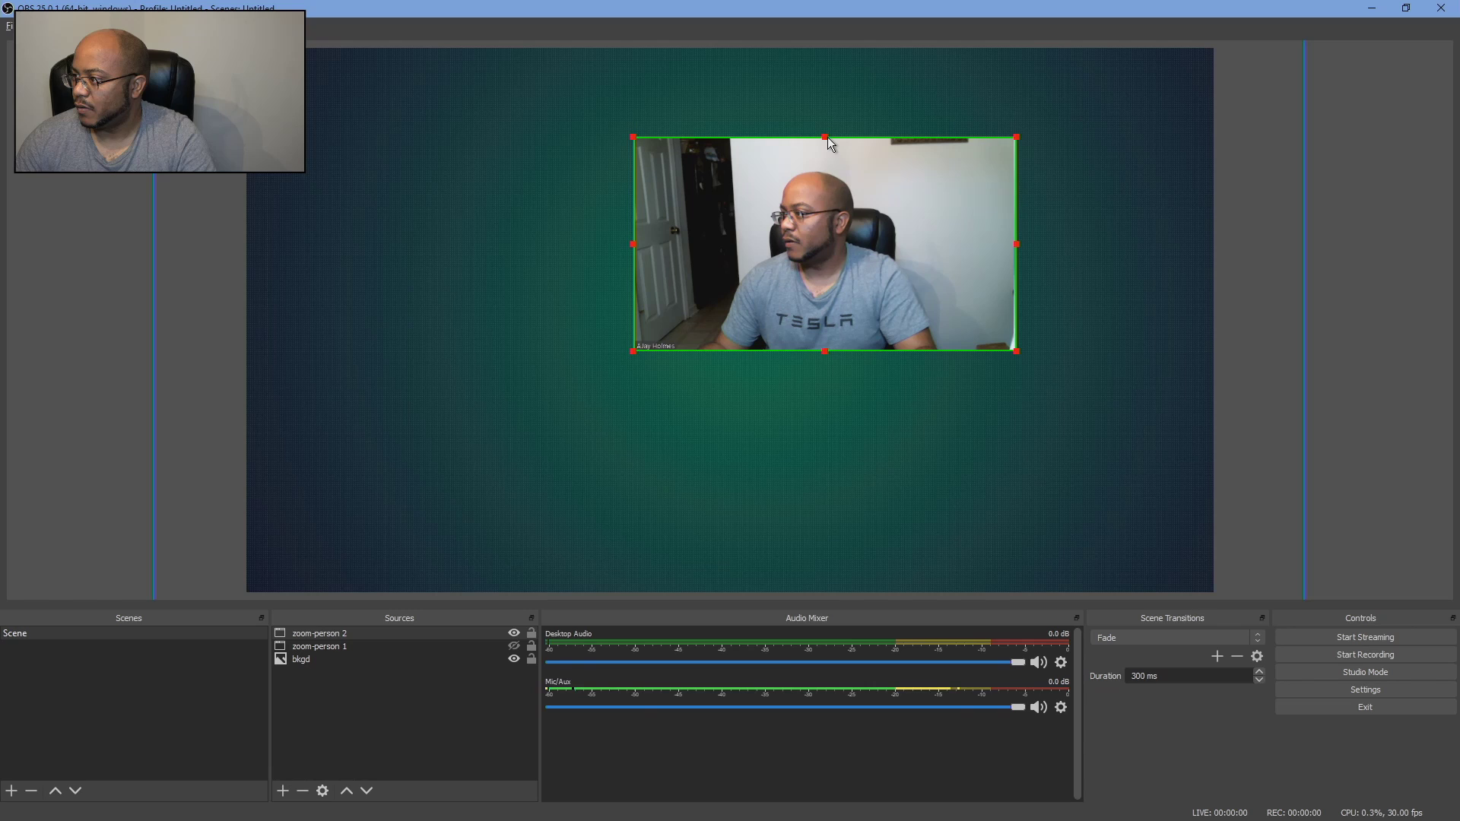
# Step: Move the cropped zoom-person 2 right of centre and trim its edges tighter
pyautogui.moveTo(796, 253); pyautogui.dragTo(956, 335)
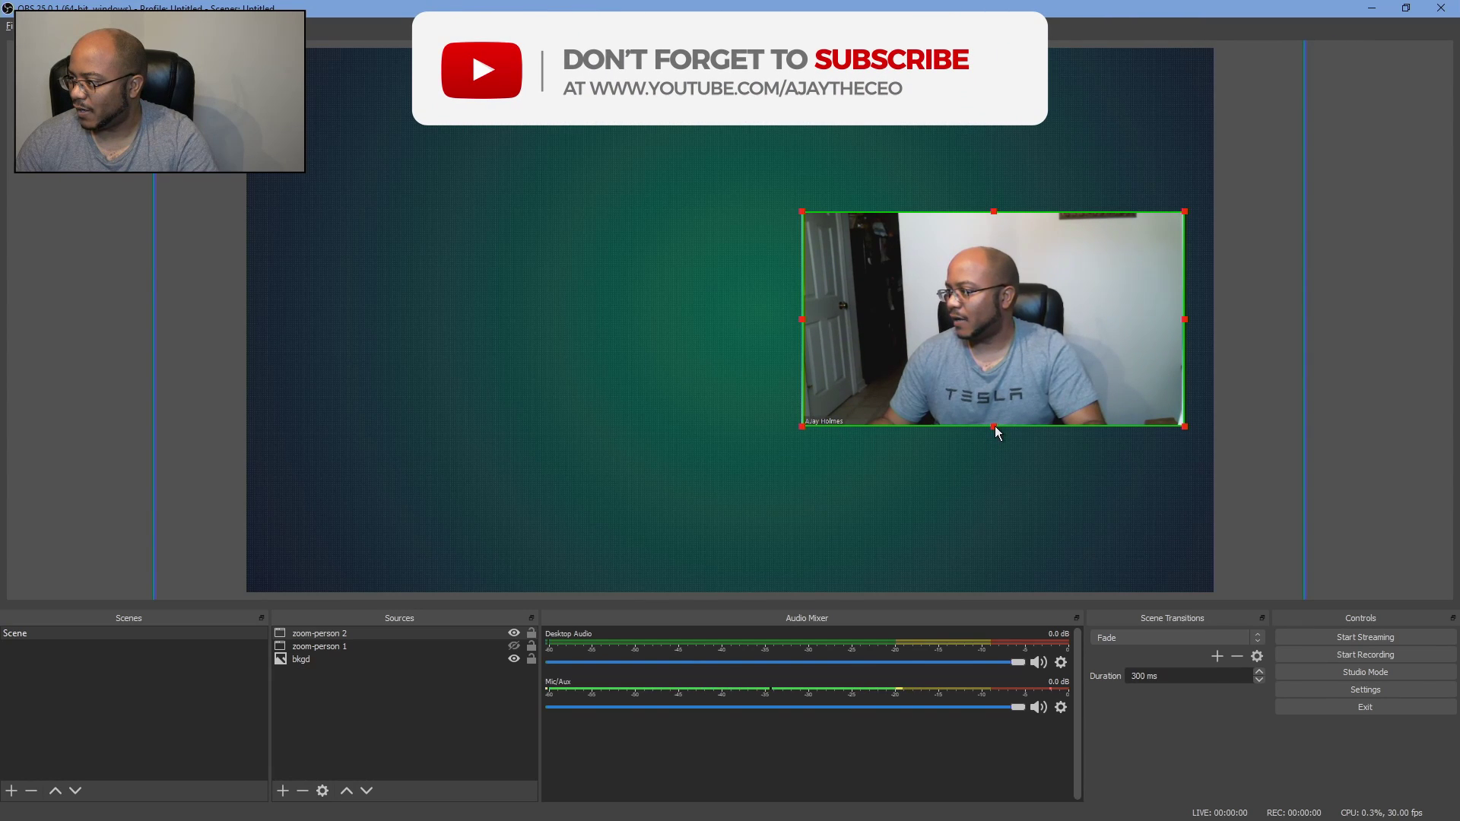
pyautogui.moveTo(995, 426); pyautogui.dragTo(996, 417)
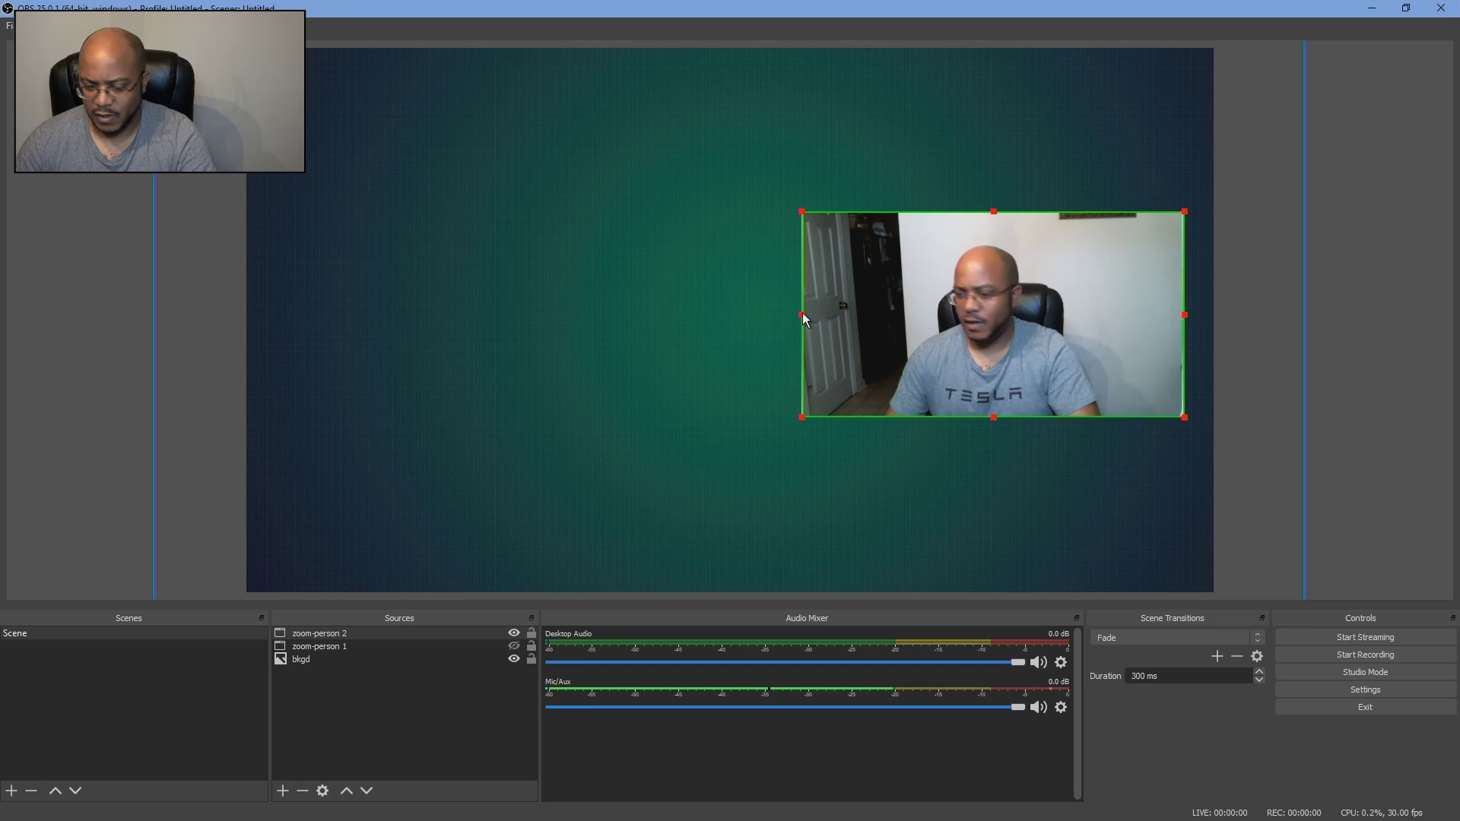
pyautogui.moveTo(803, 316); pyautogui.dragTo(869, 317)
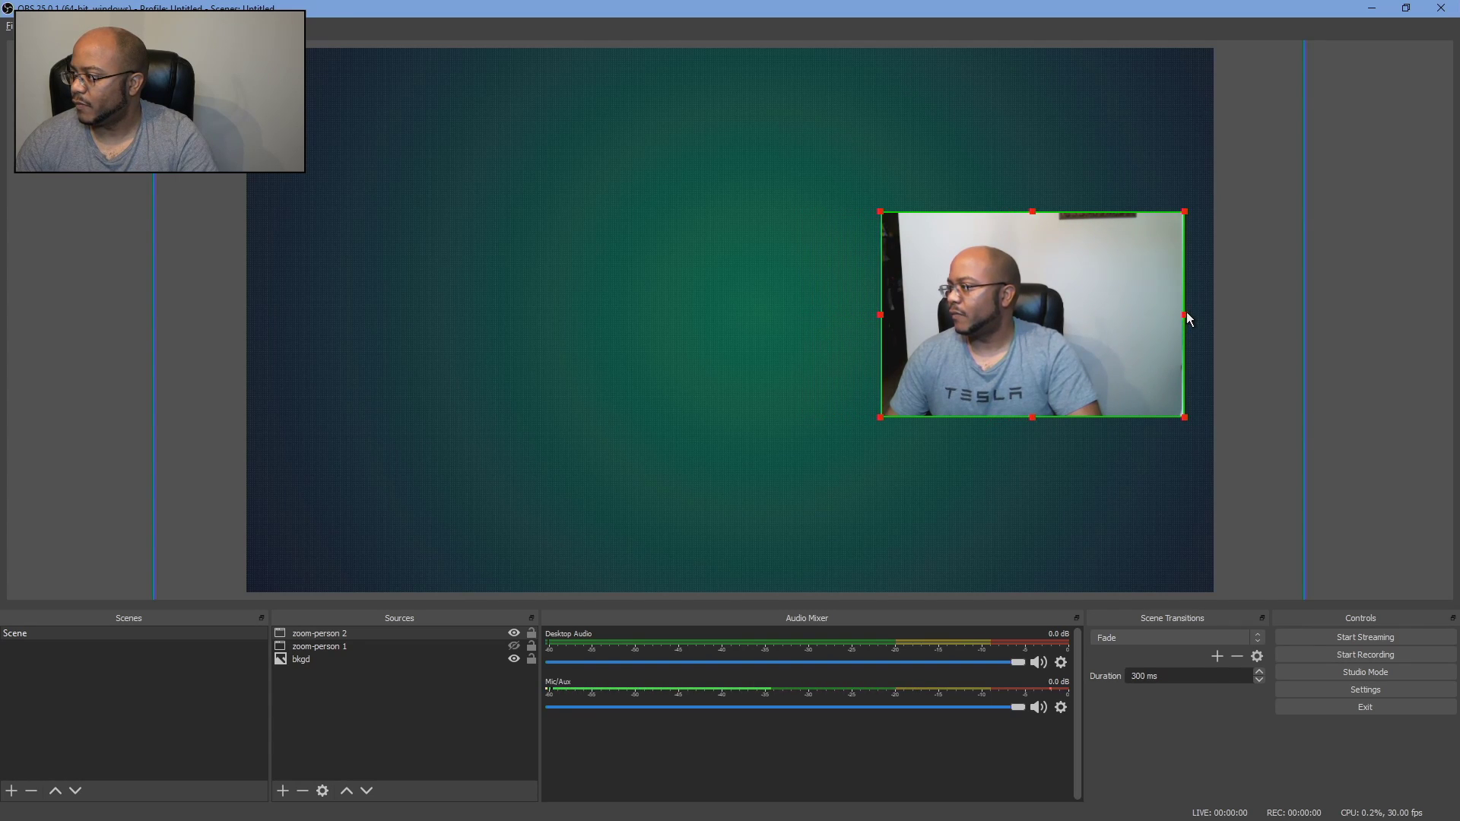
pyautogui.moveTo(1187, 317); pyautogui.dragTo(1116, 324)
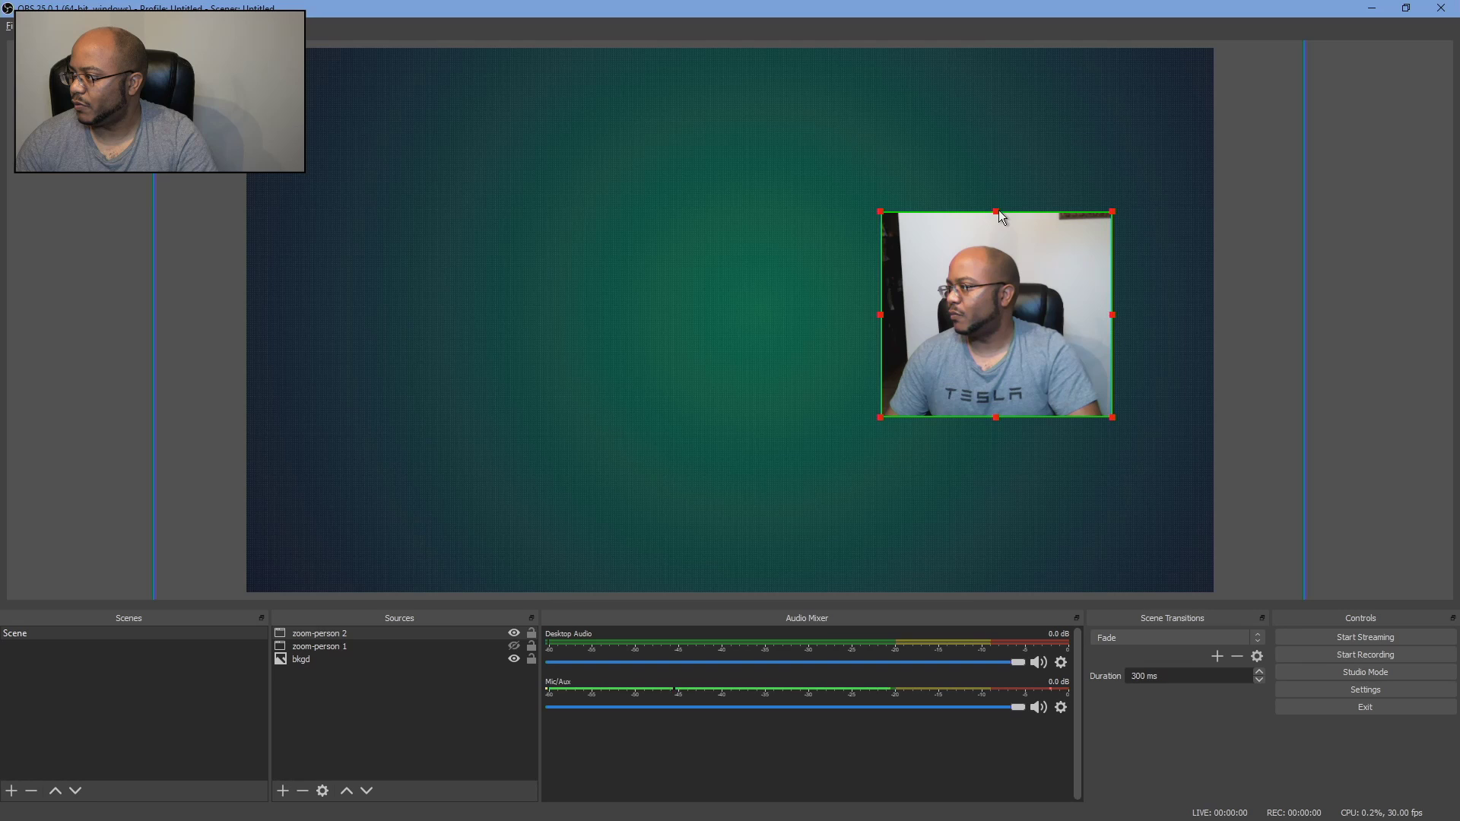
pyautogui.moveTo(999, 211); pyautogui.dragTo(993, 222)
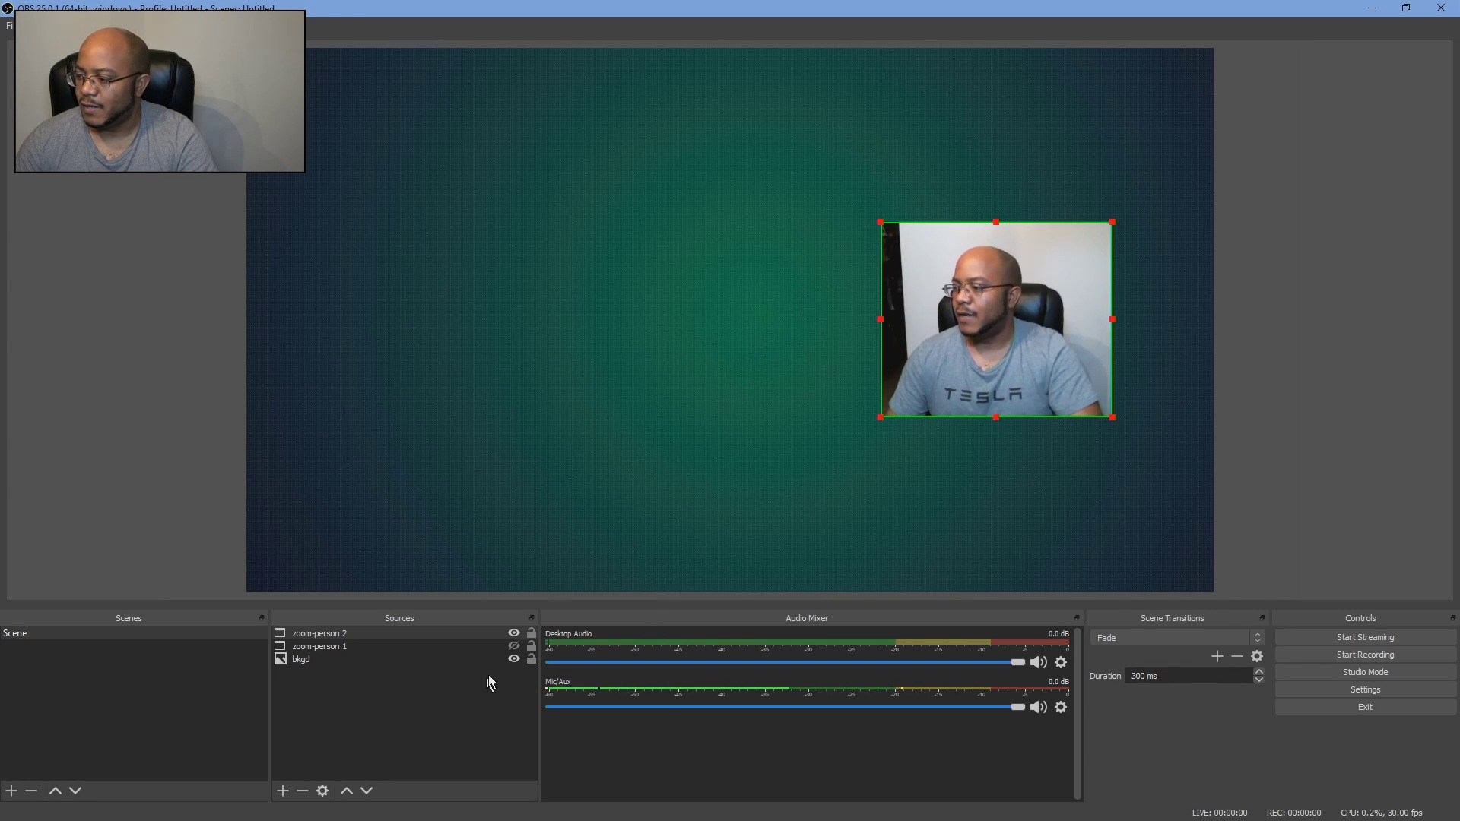
# Step: Show zoom-person 1 and crop it to the left participant, removing the black bars
pyautogui.click(514, 646)
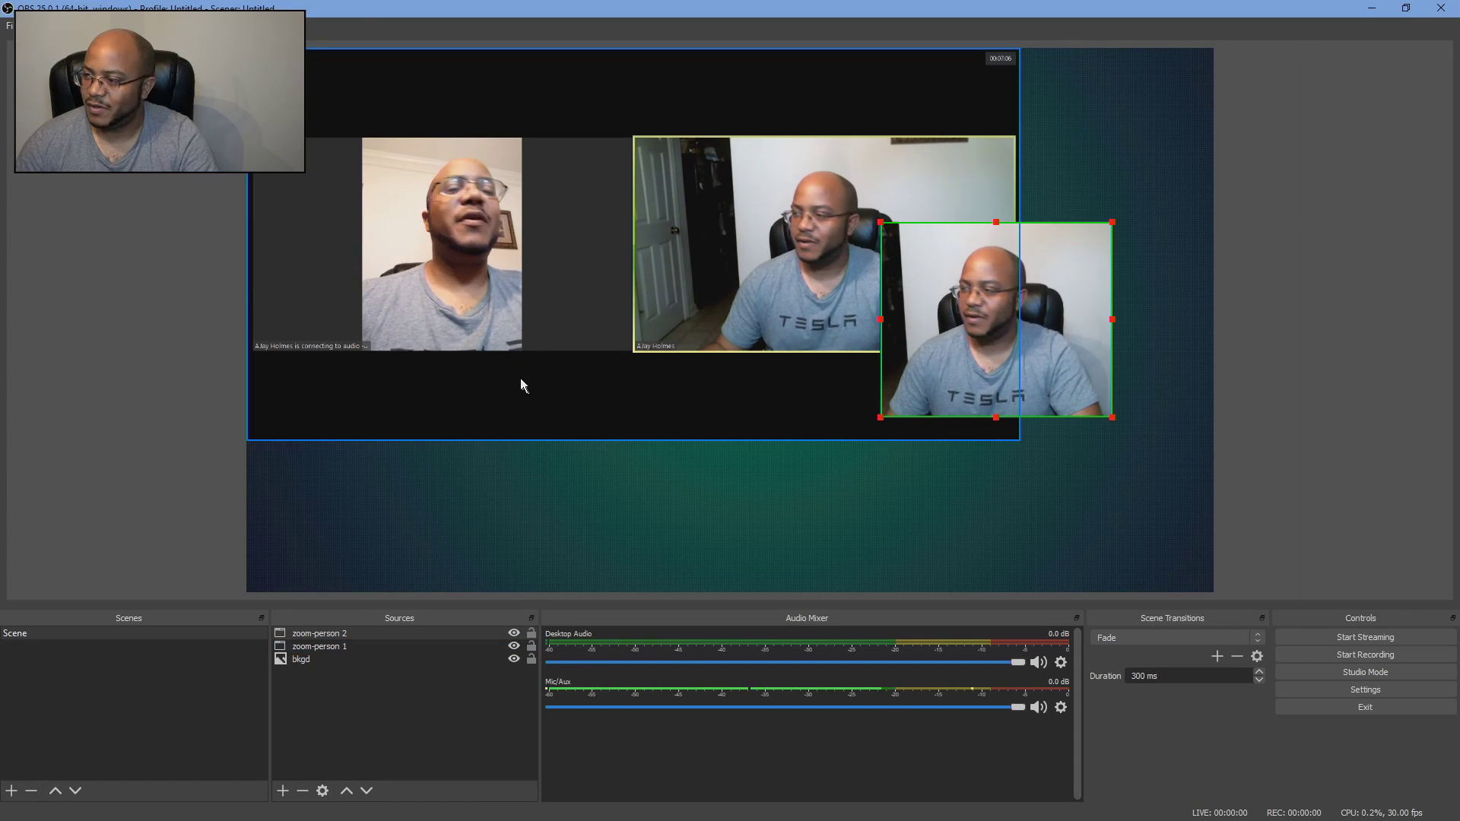
pyautogui.click(376, 647)
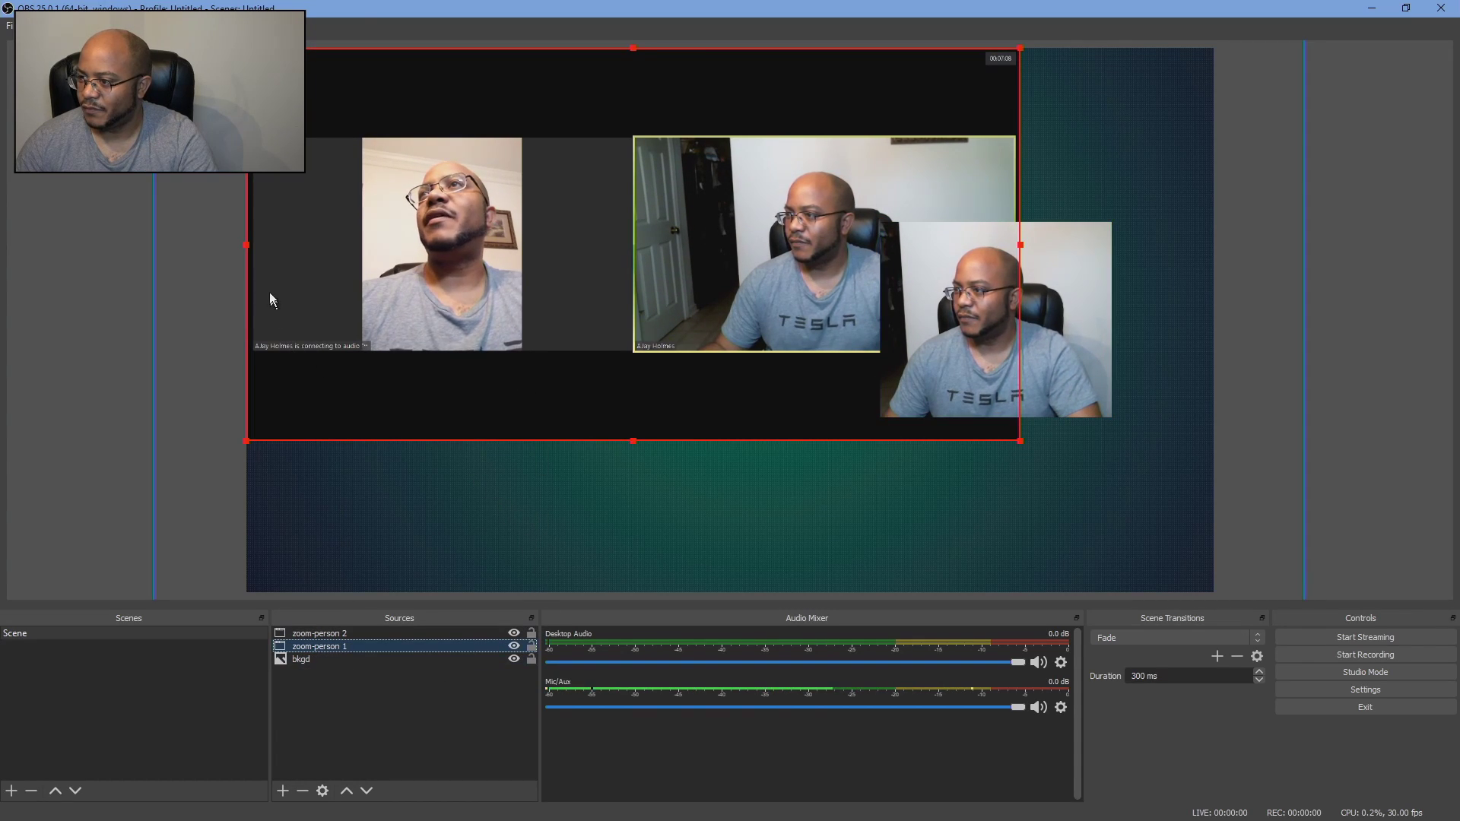
pyautogui.moveTo(251, 251); pyautogui.dragTo(363, 257)
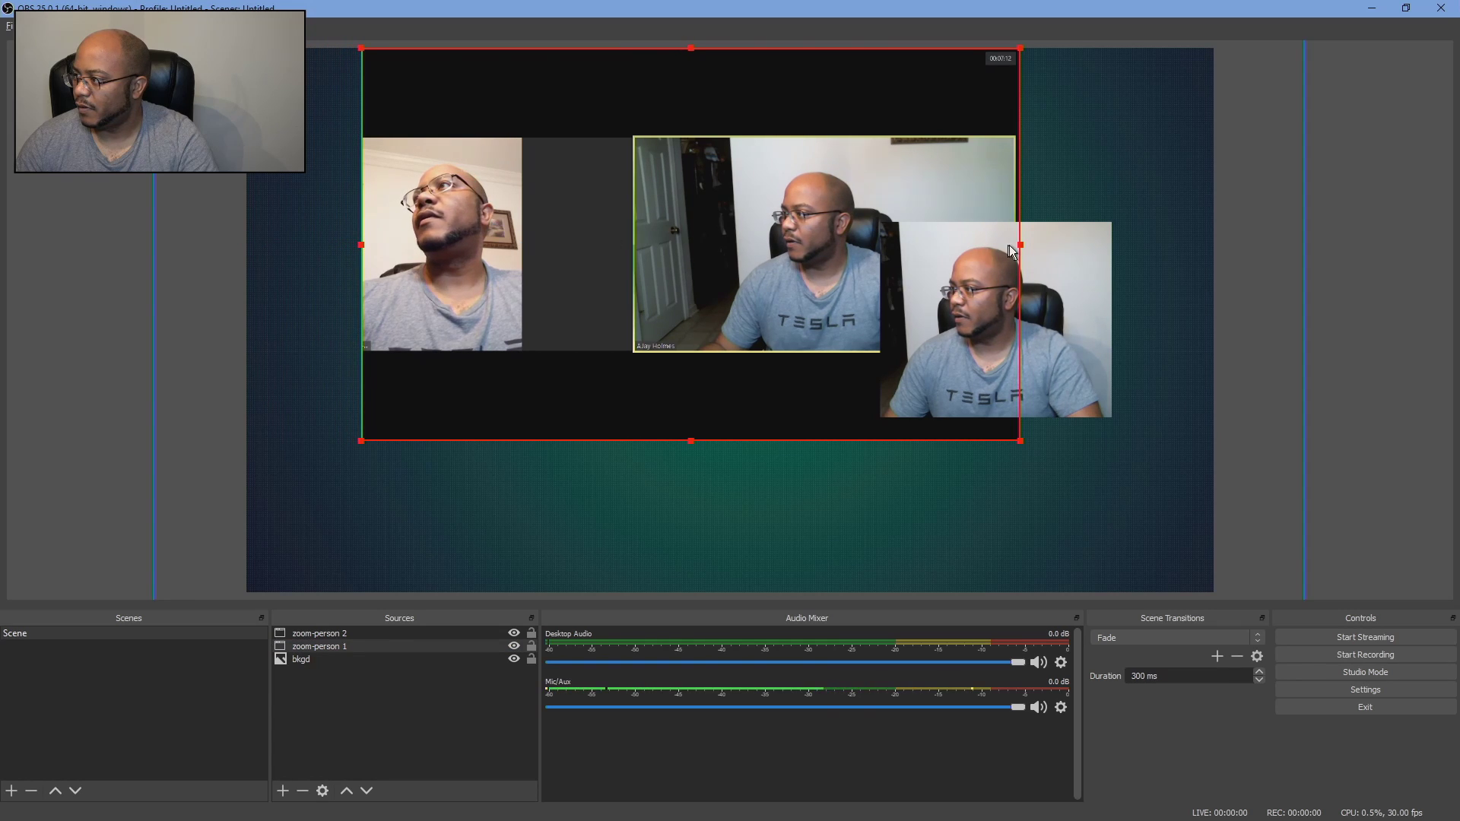
pyautogui.moveTo(1021, 248); pyautogui.dragTo(522, 240)
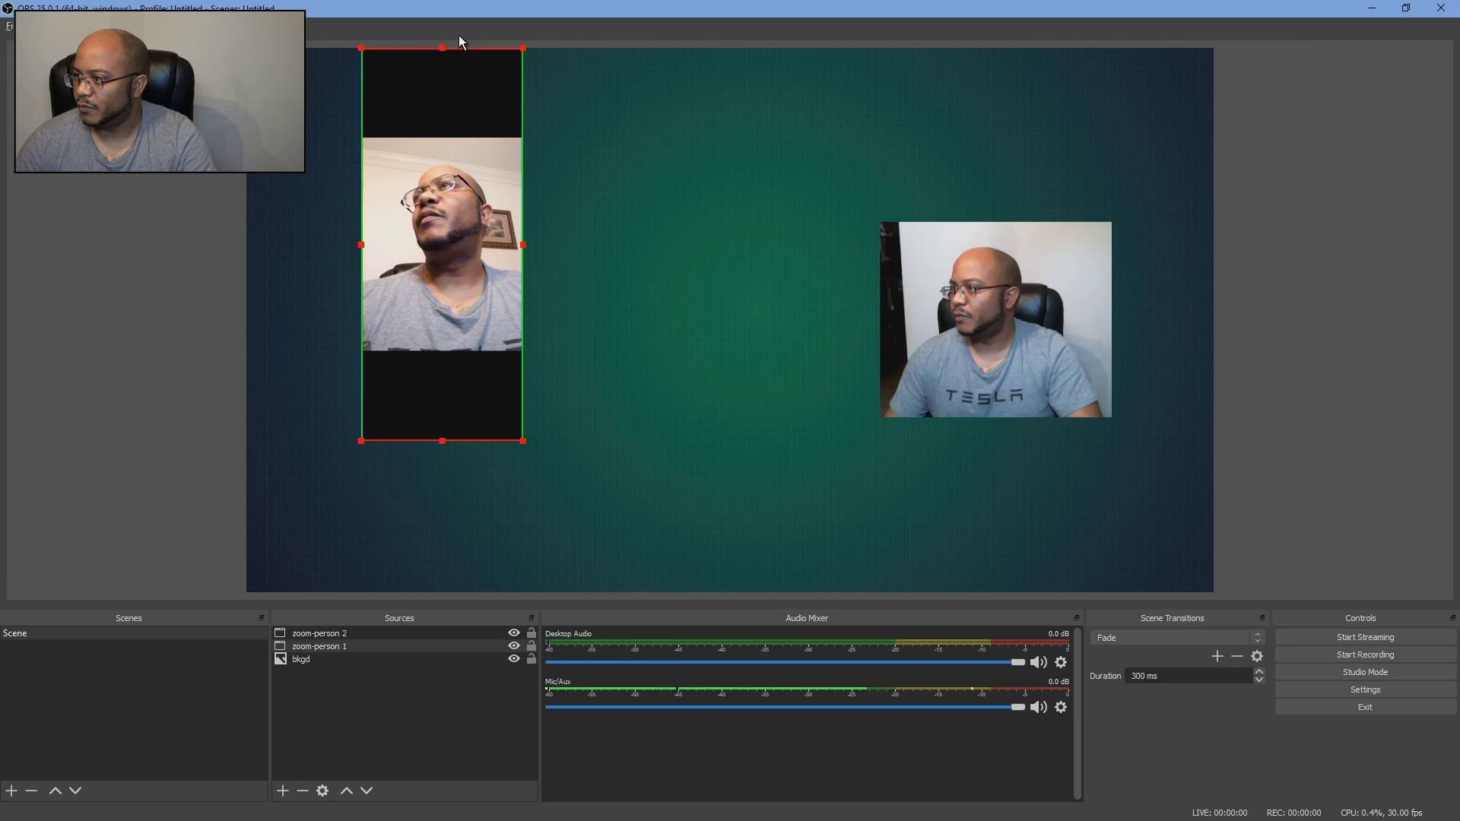
pyautogui.moveTo(444, 49); pyautogui.dragTo(445, 138)
pyautogui.moveTo(441, 440); pyautogui.dragTo(454, 351)
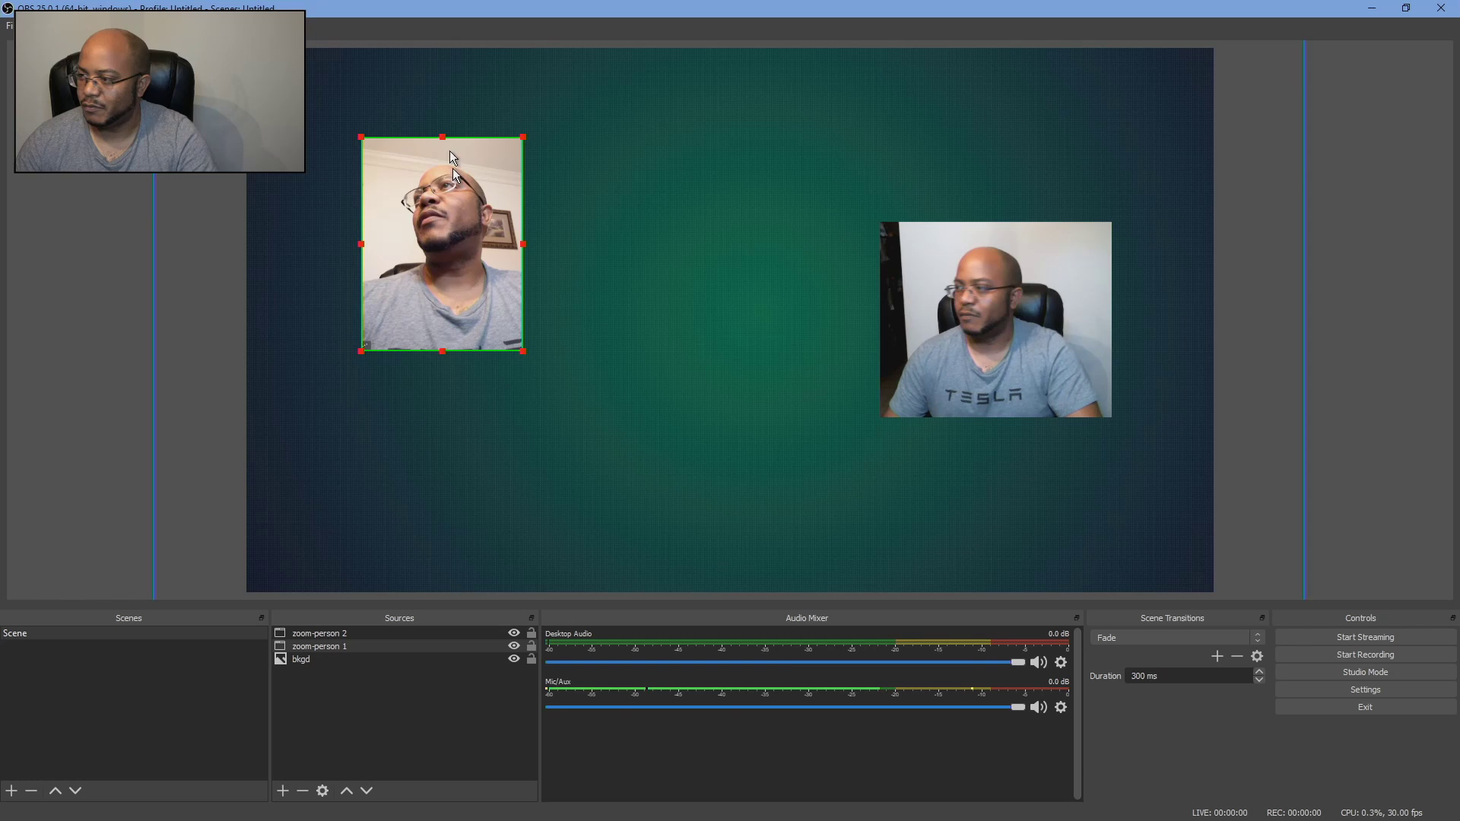
# Step: Move and enlarge zoom-person 1 on the left, then enlarge zoom-person 2 and shift it up-right
pyautogui.moveTo(454, 219); pyautogui.dragTo(387, 158)
pyautogui.moveTo(458, 298); pyautogui.dragTo(573, 449)
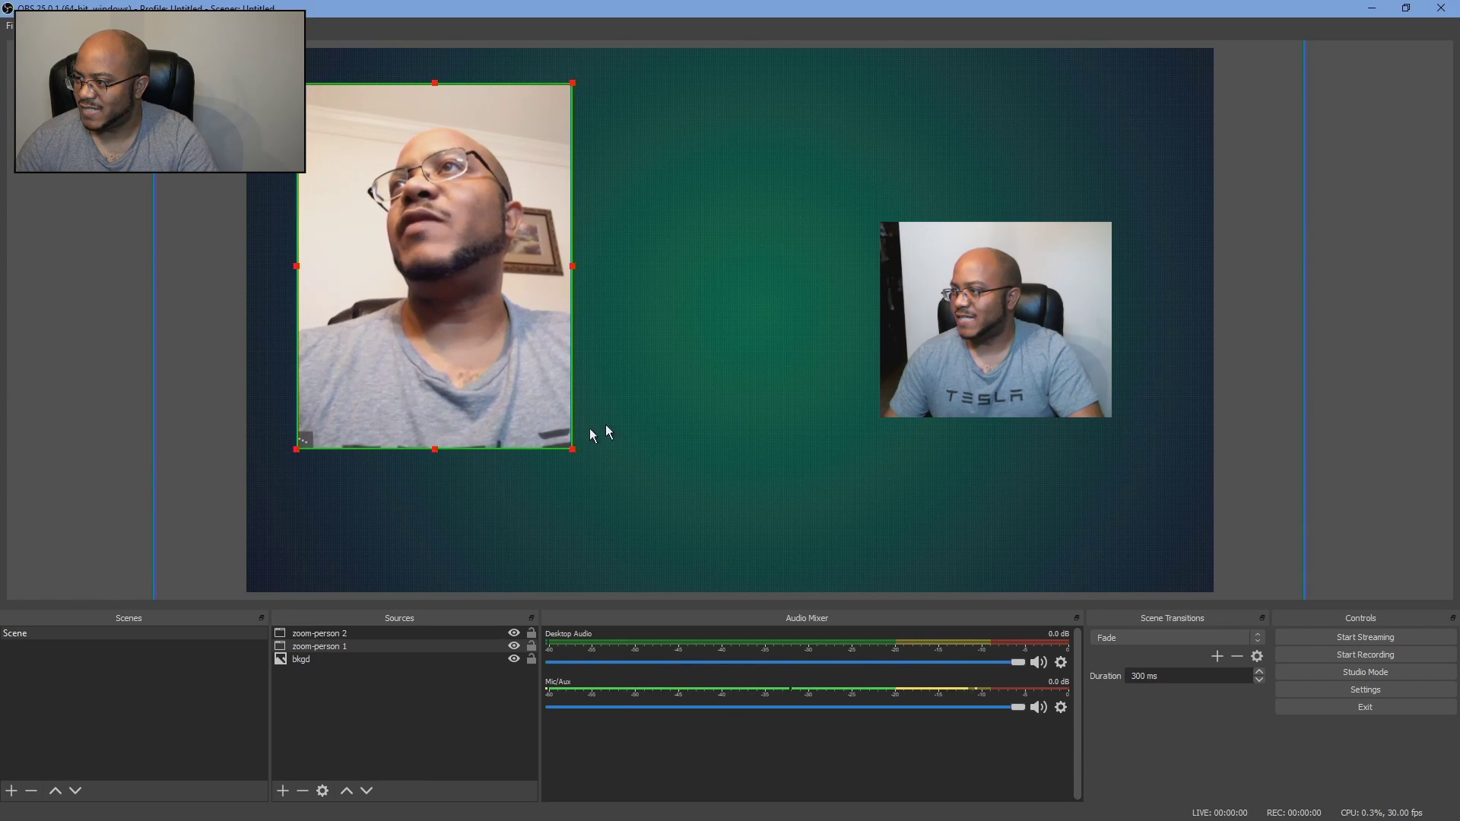
pyautogui.click(1001, 346)
pyautogui.moveTo(878, 416); pyautogui.dragTo(746, 496)
pyautogui.moveTo(869, 478); pyautogui.dragTo(928, 377)
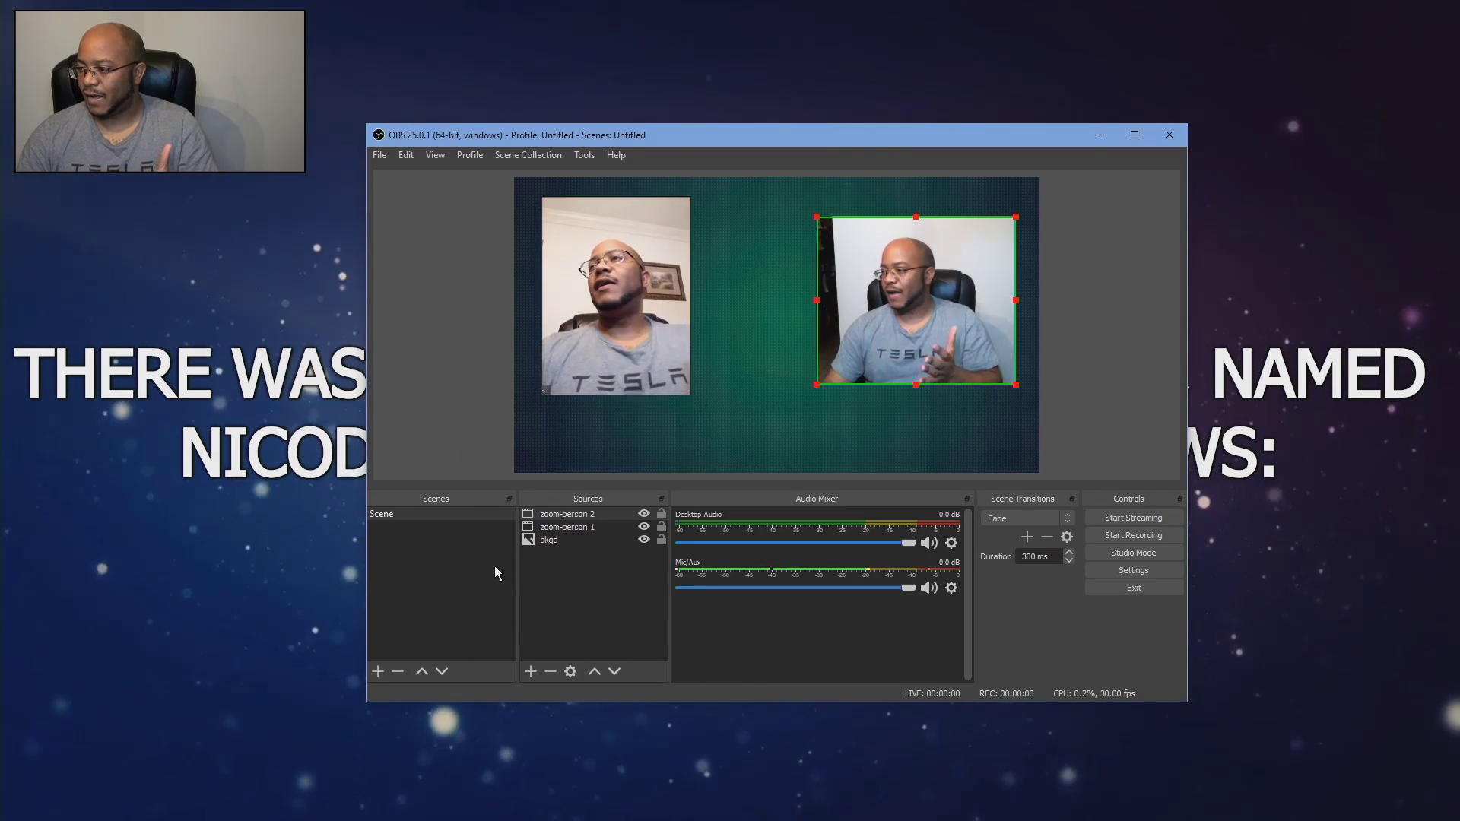
# Step: Duplicate the existing scene, keeping the default name 'Scene 2'
pyautogui.rightClick(422, 512)
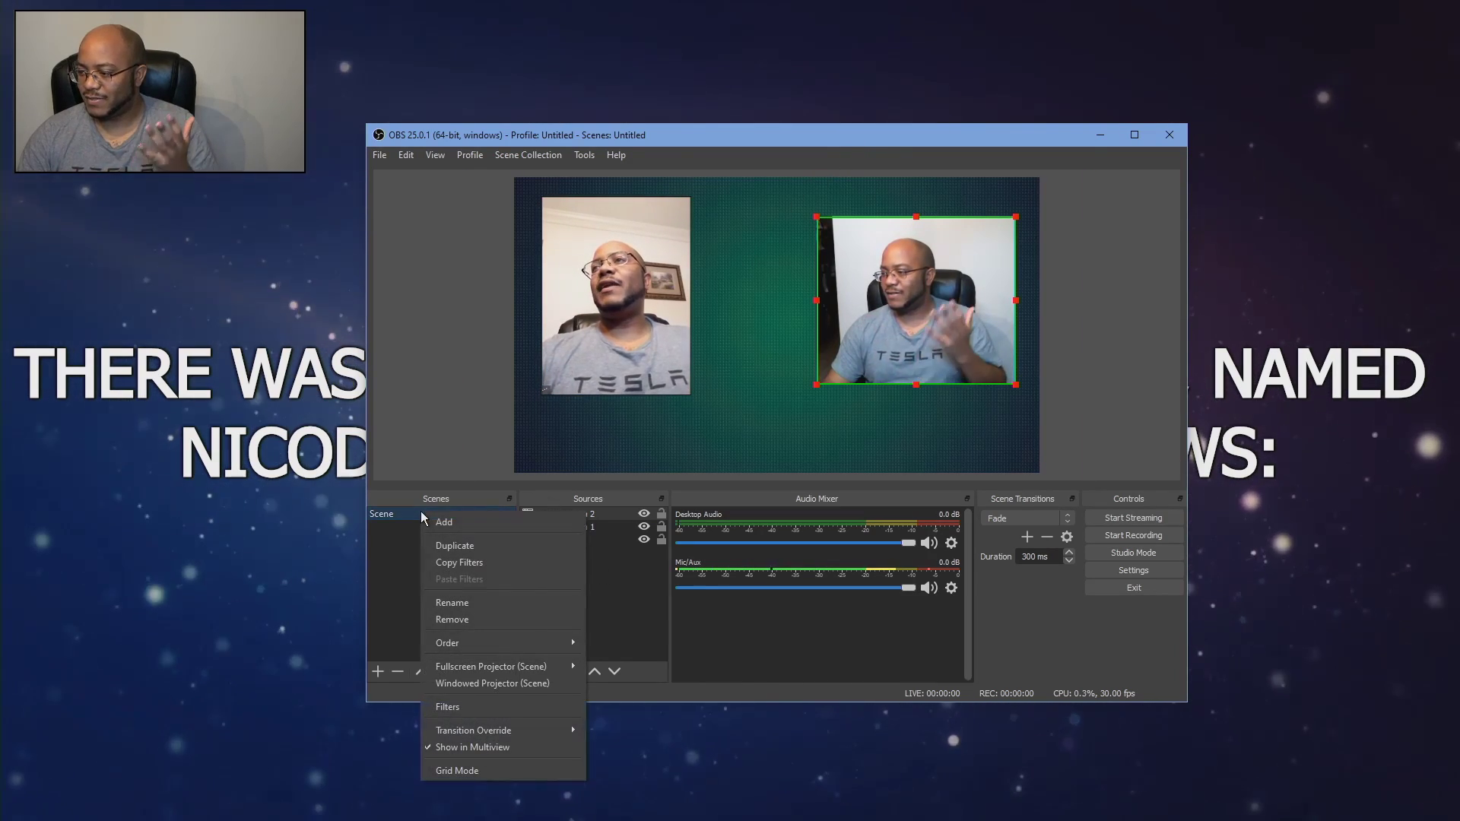
pyautogui.click(462, 544)
pyautogui.click(748, 446)
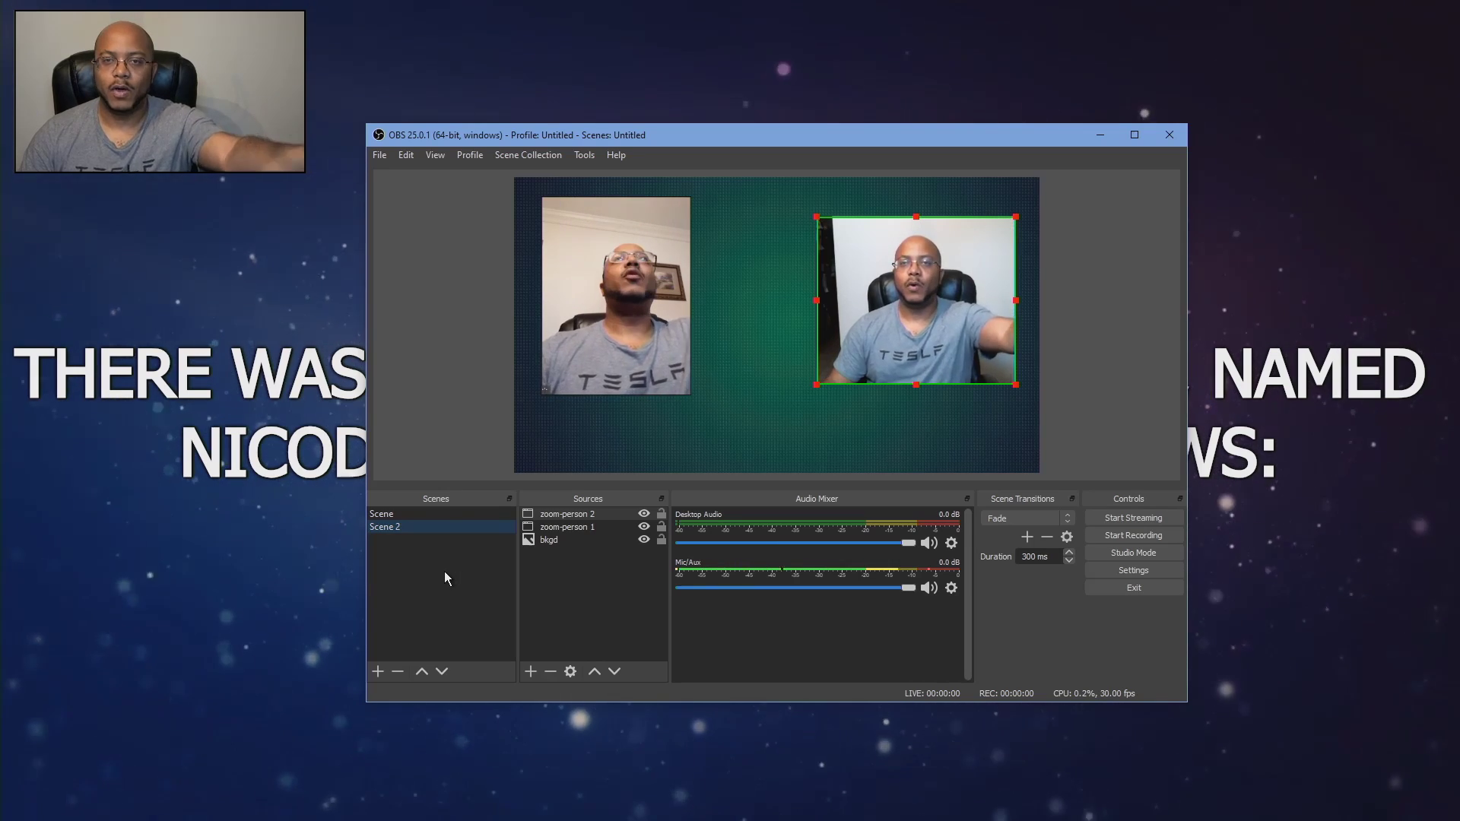
# Step: Hide zoom-person 2 in Scene 2 and create a new Display Capture source
pyautogui.click(644, 514)
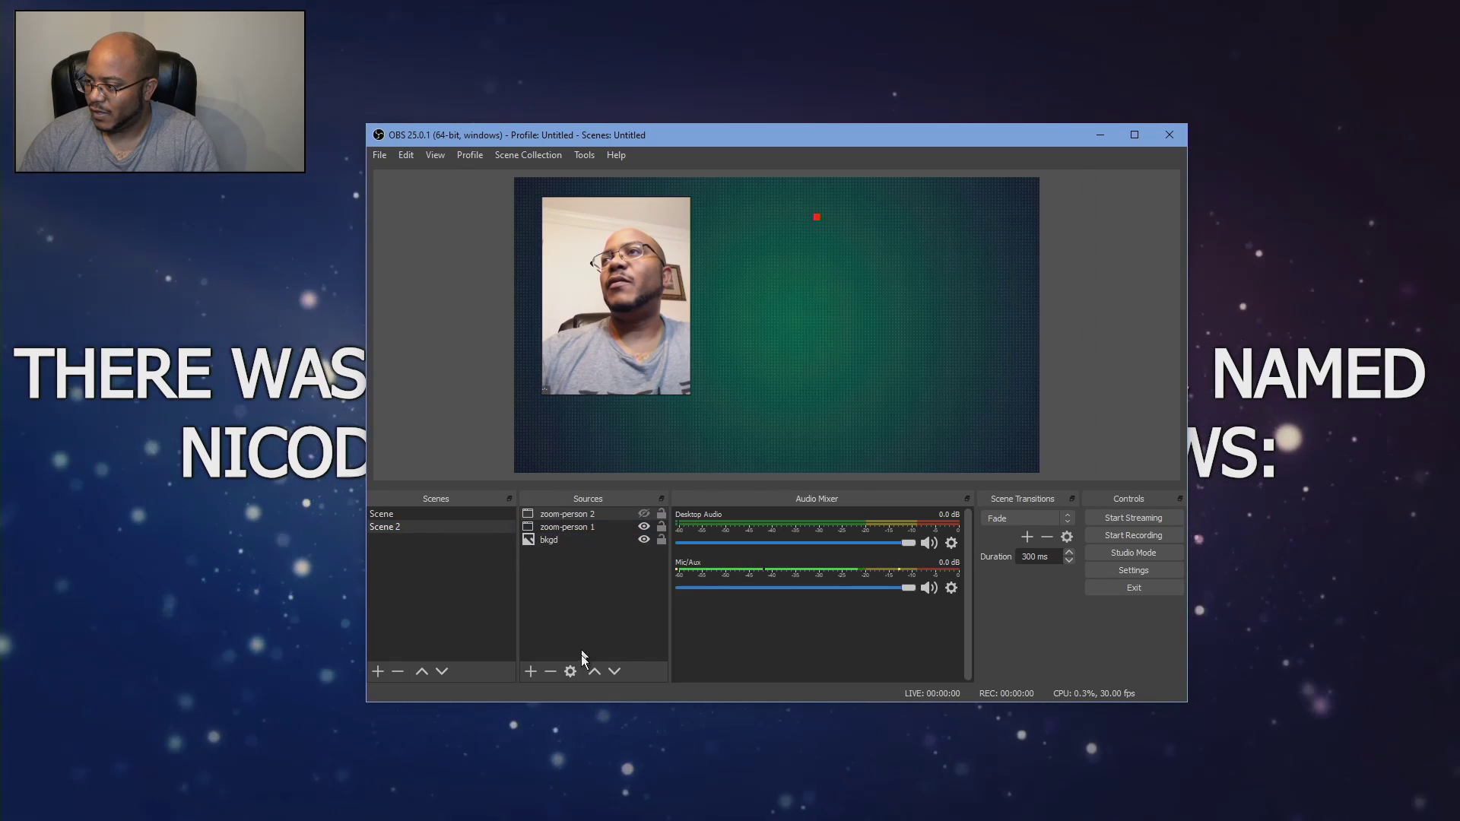
pyautogui.click(531, 671)
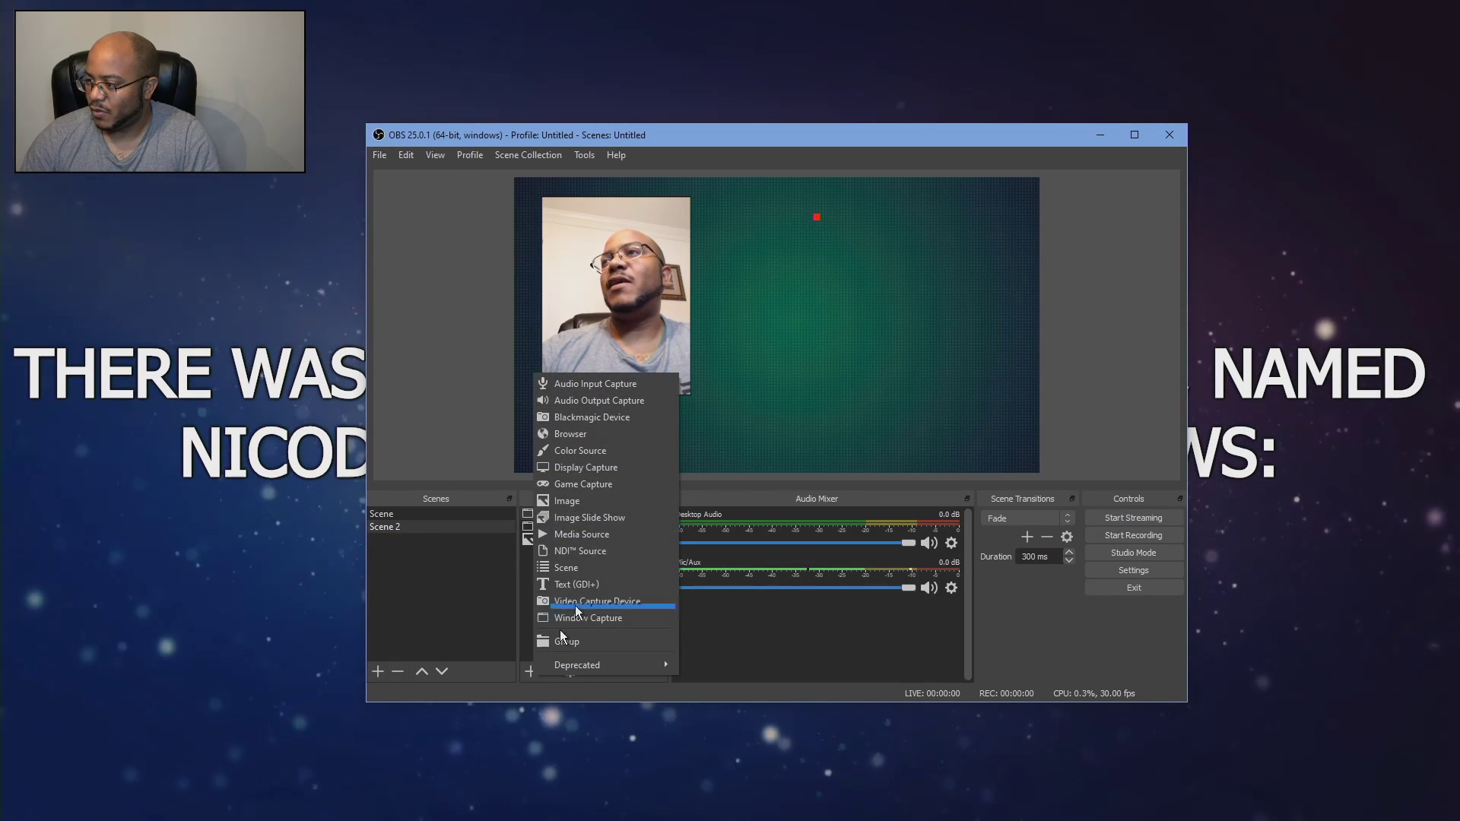
pyautogui.click(626, 467)
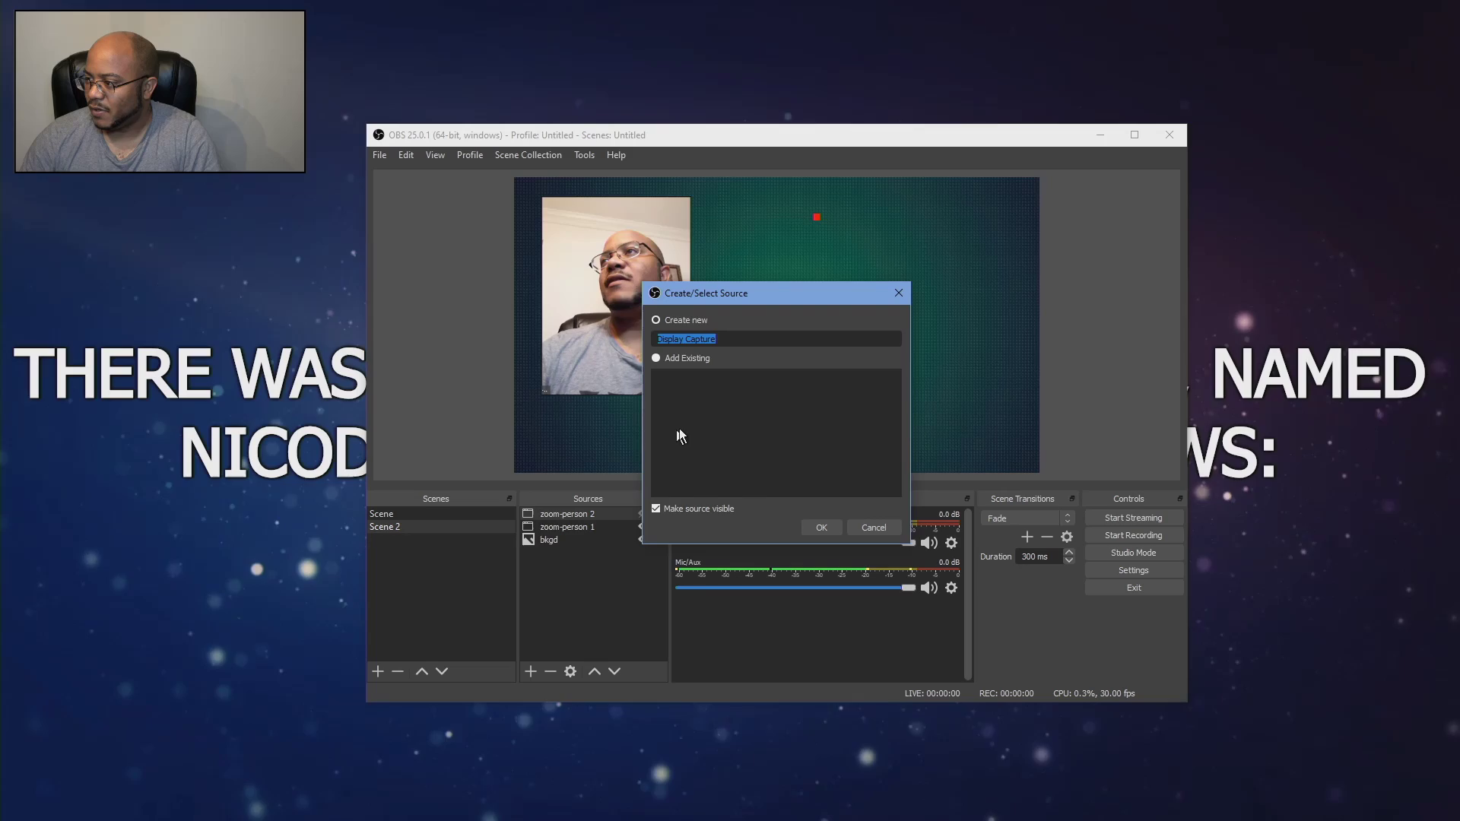
pyautogui.click(821, 527)
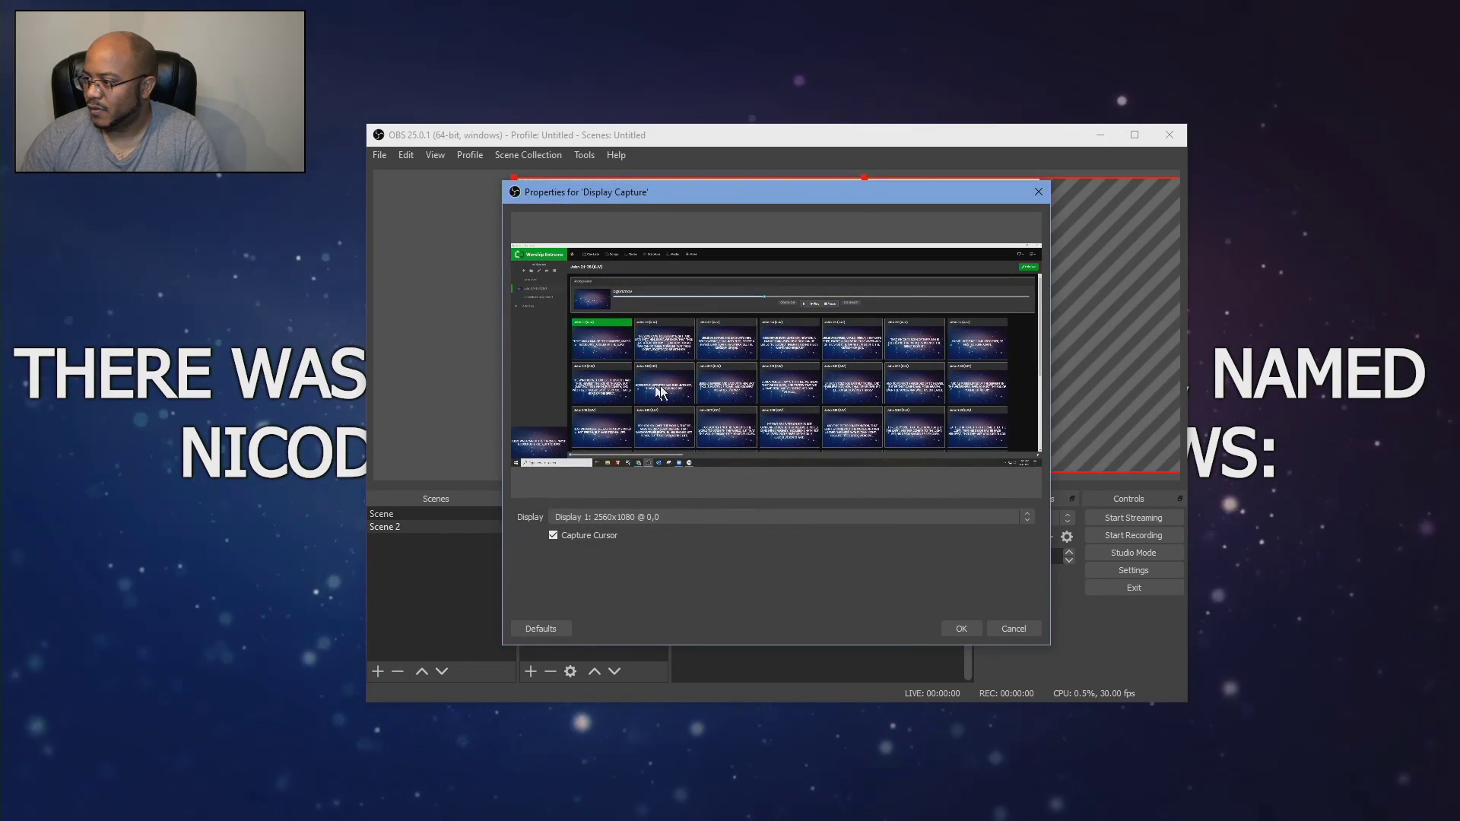
# Step: Set the Display Capture to Display 2 and move it below zoom-person 1 in the layer order
pyautogui.click(685, 512)
pyautogui.click(682, 536)
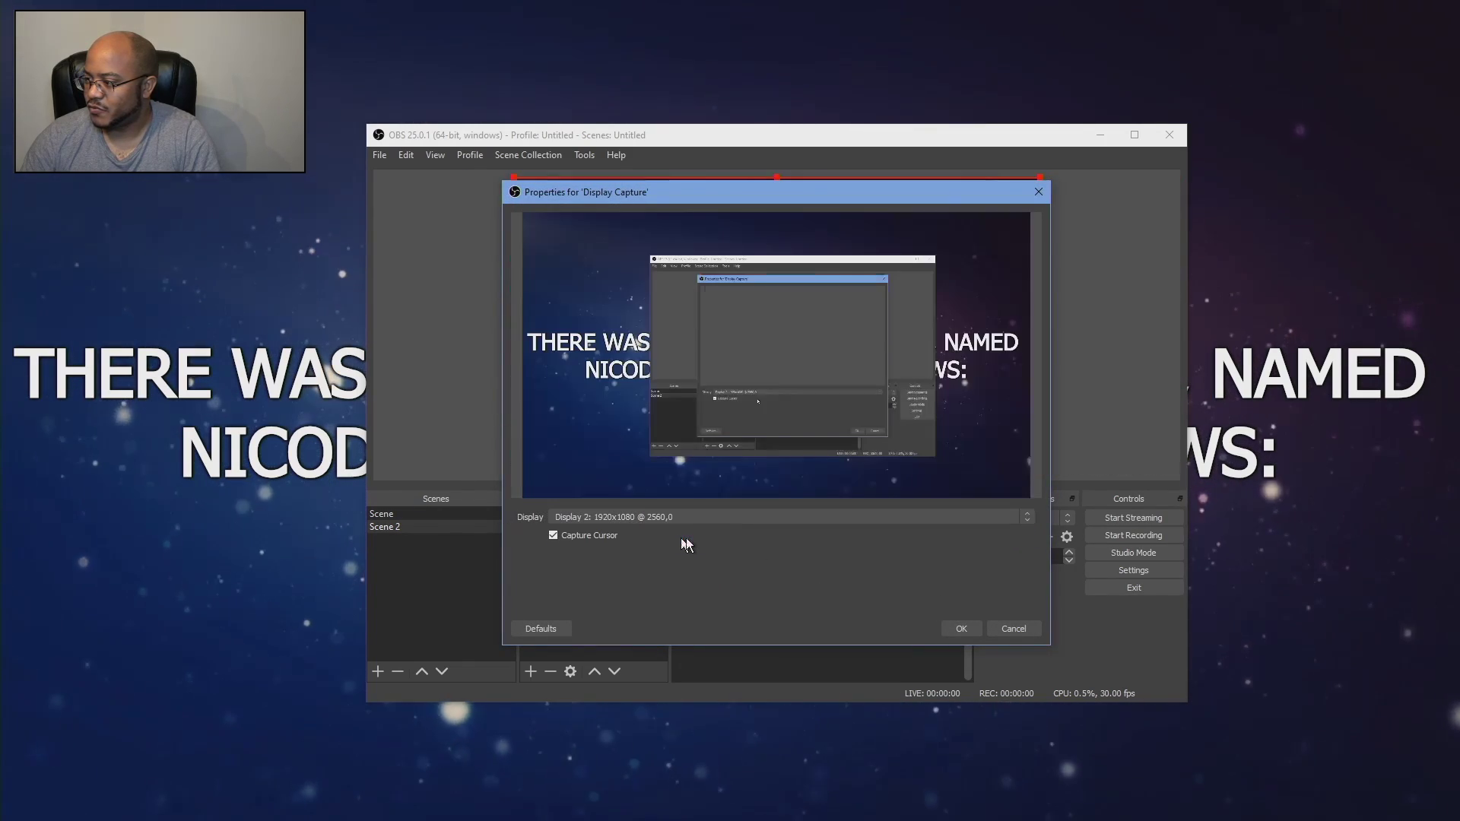
pyautogui.click(962, 629)
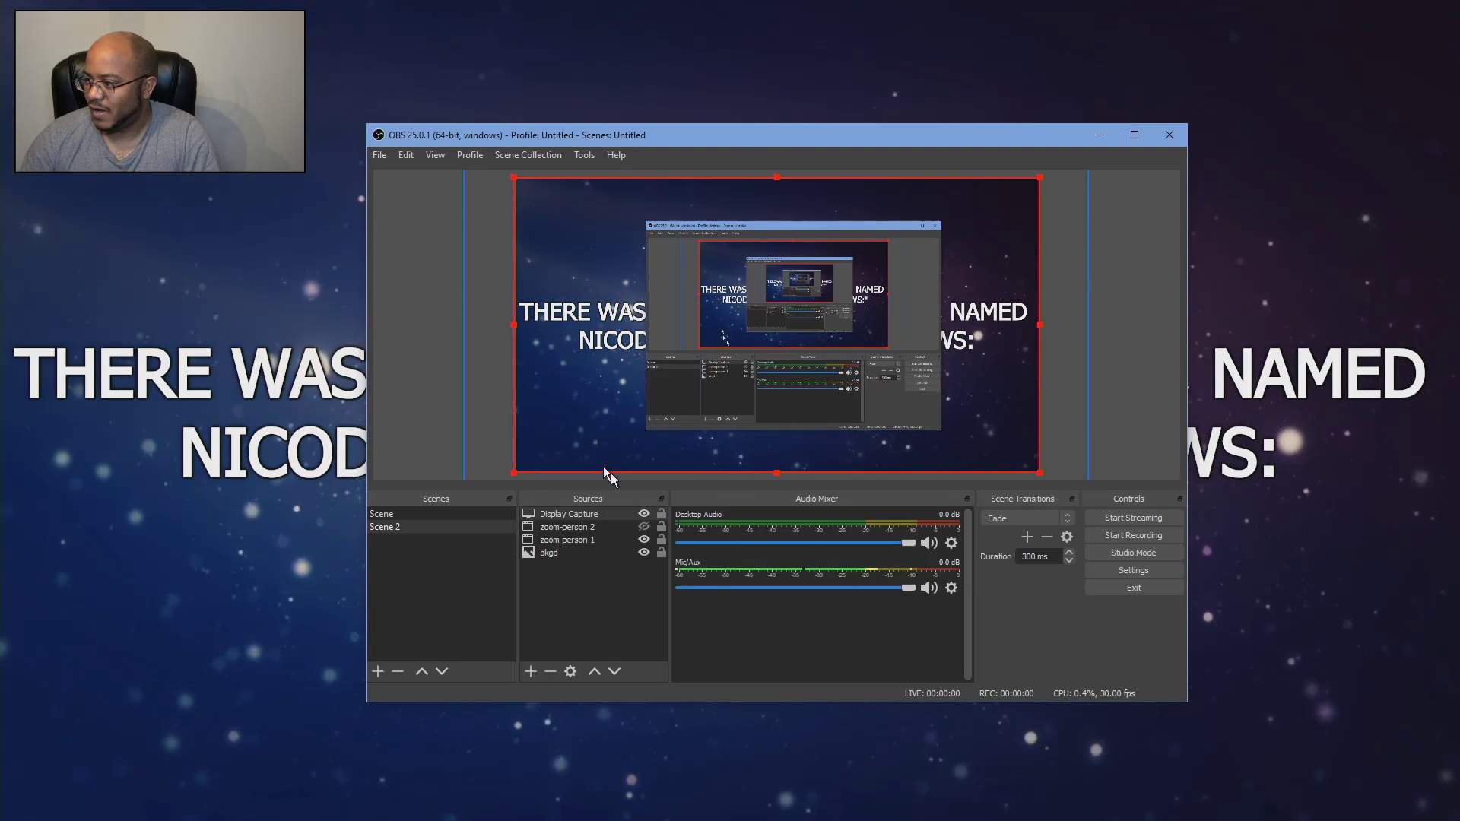
pyautogui.click(615, 672)
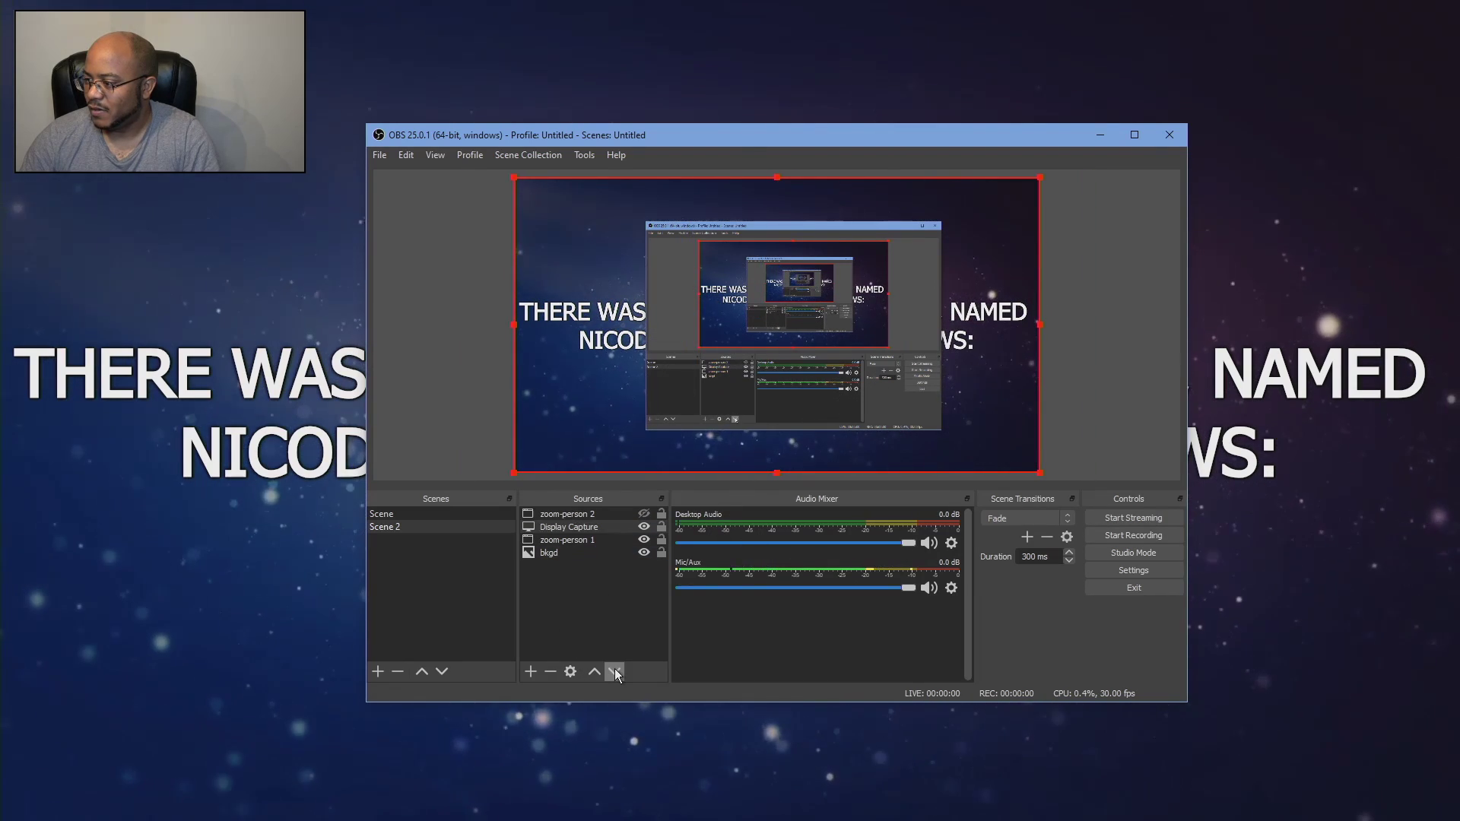
pyautogui.click(615, 672)
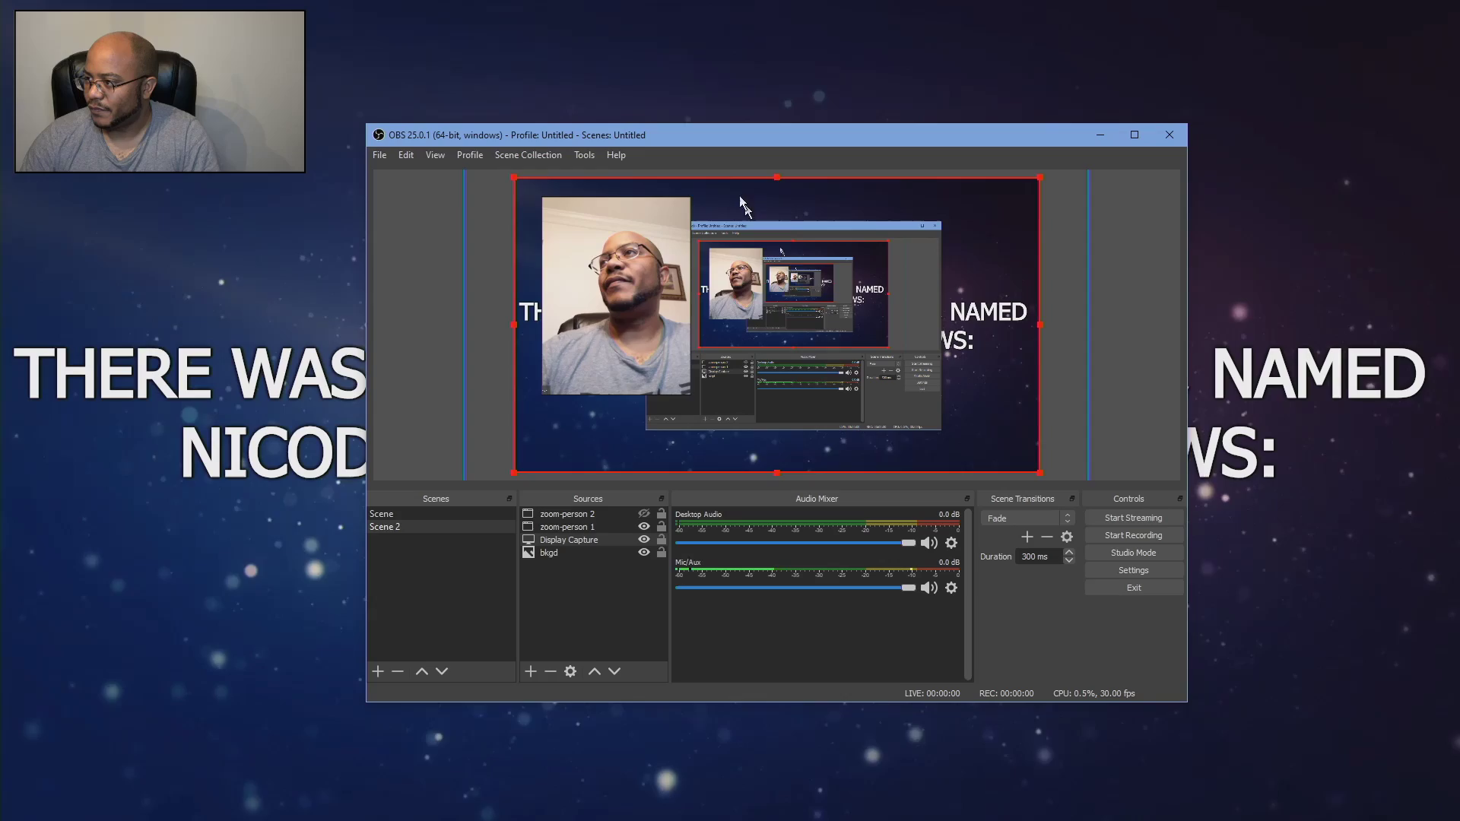
# Step: Move the OBS window aside and shrink the scripture Display Capture into the lower-right corner
pyautogui.moveTo(759, 140); pyautogui.dragTo(1020, 168)
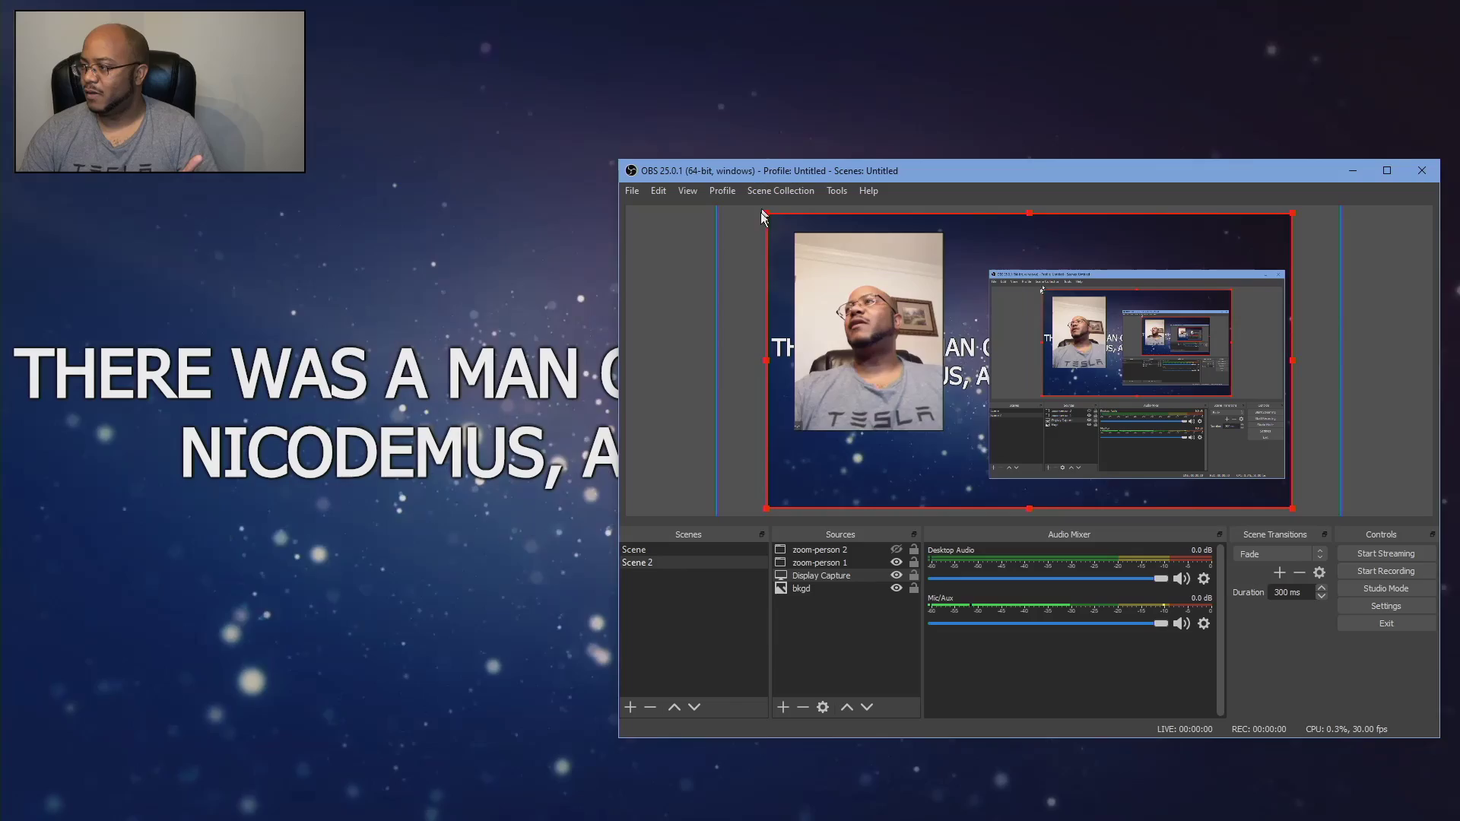
pyautogui.moveTo(772, 220); pyautogui.dragTo(1044, 316)
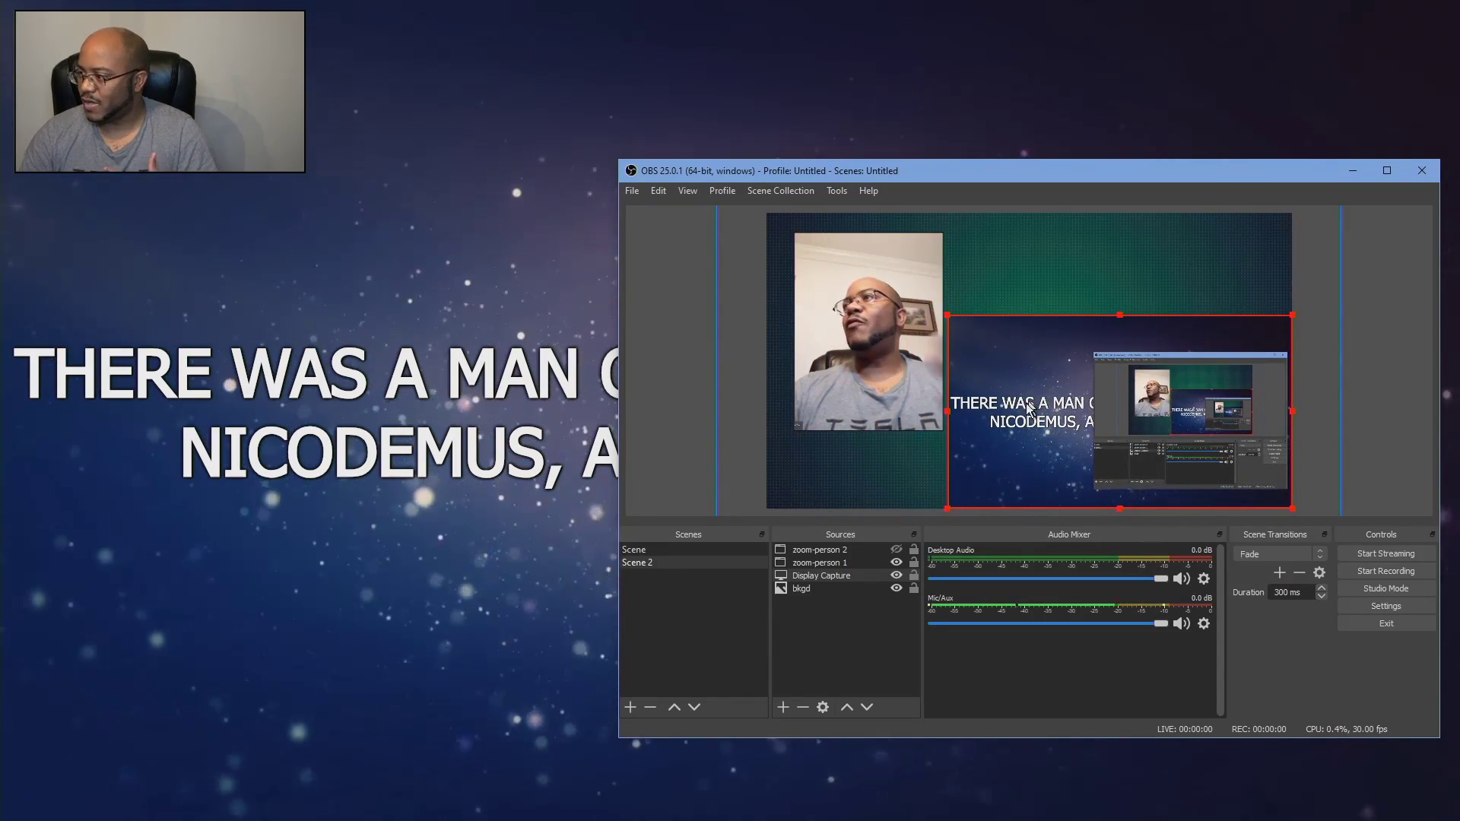